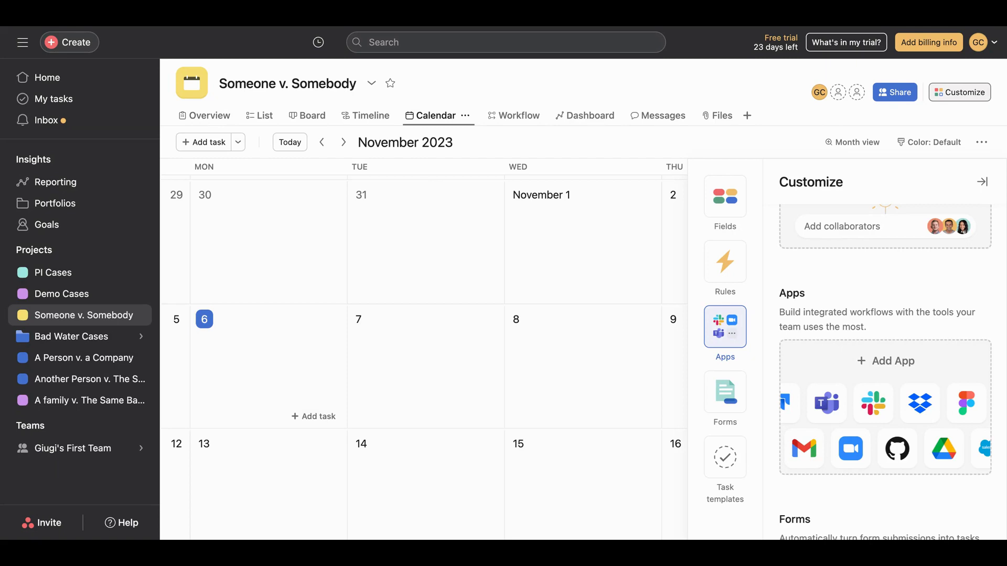
Open the PI Cases project from the sidebar.
{"action": "left_click", "coordinate": [51, 275]}
Return to Home, then open PI Cases to show its November 2023 calendar.
{"action": "left_click", "coordinate": [50, 79]}
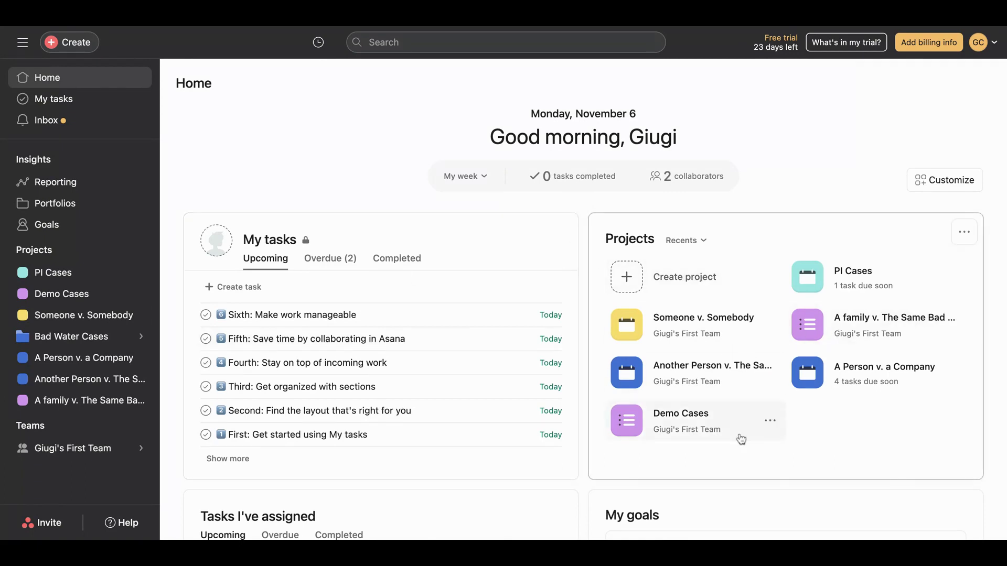
{"action": "scroll", "coordinate": [744, 444], "scroll_direction": "down", "scroll_amount": 2}
{"action": "scroll", "coordinate": [744, 444], "scroll_direction": "down", "scroll_amount": 1}
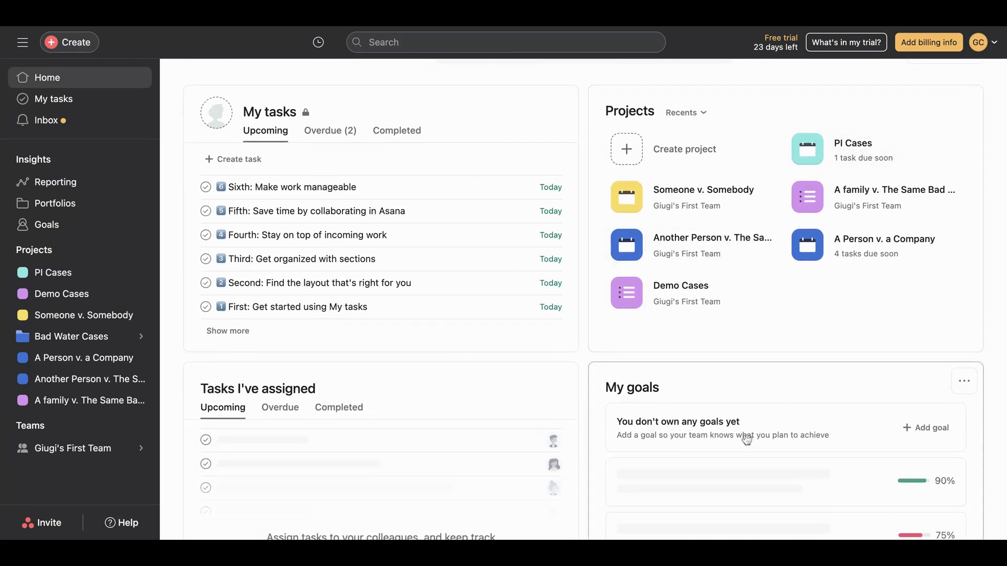
{"action": "scroll", "coordinate": [398, 376], "scroll_direction": "up", "scroll_amount": 3}
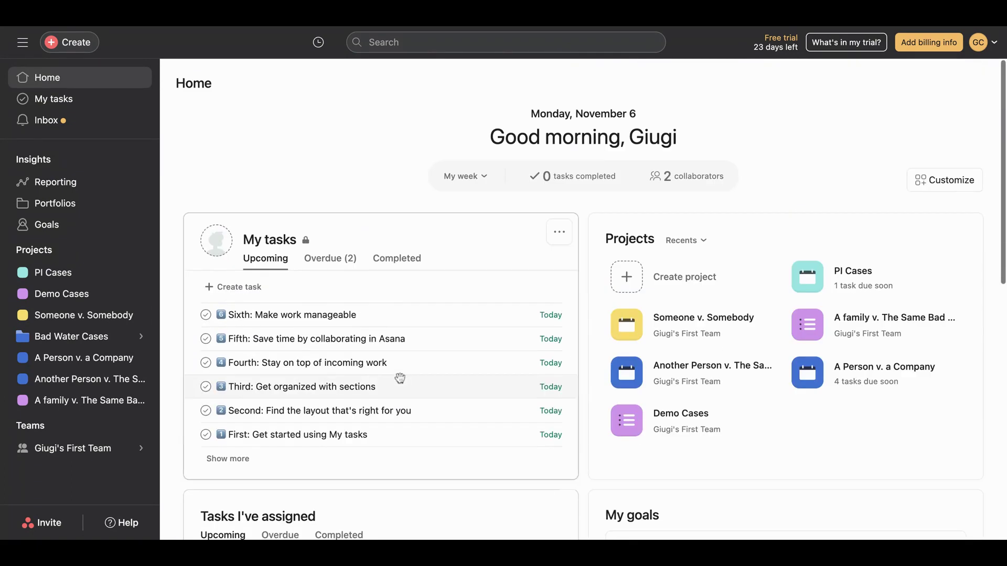
{"action": "left_click", "coordinate": [73, 279]}
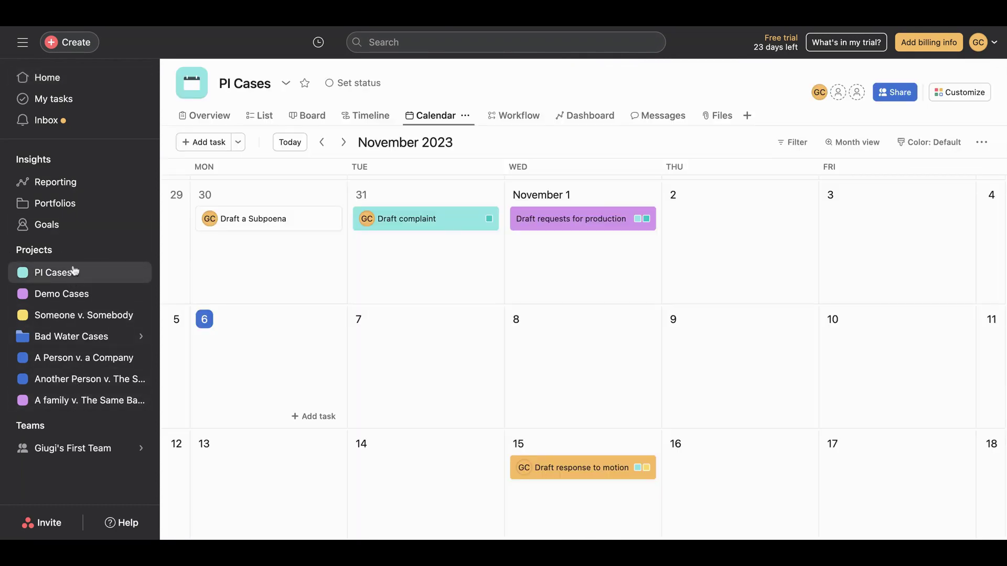
{"action": "mouse_move", "coordinate": [81, 347]}
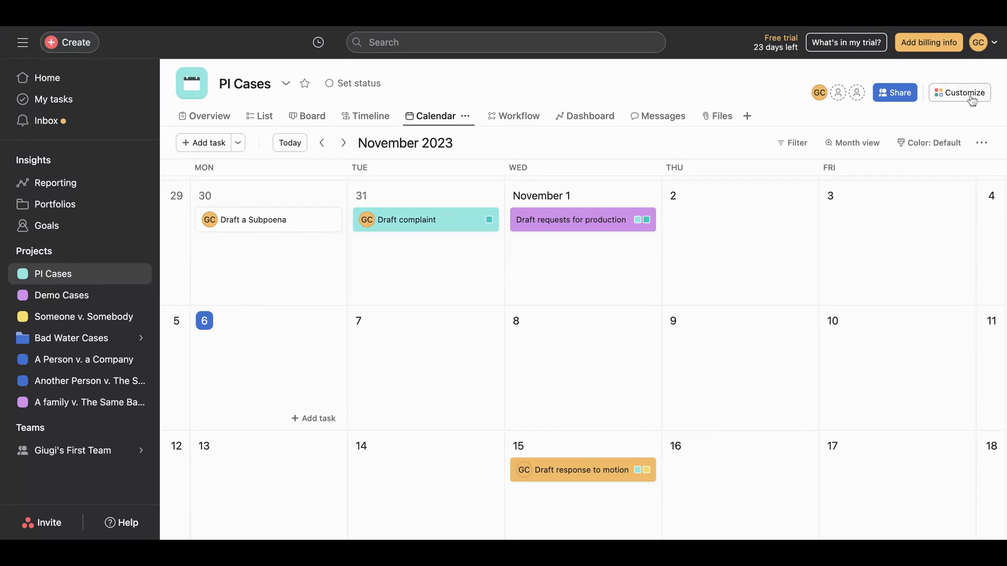
From Customize, browse the project's apps and view the Slack integration details.
{"action": "left_click", "coordinate": [972, 100]}
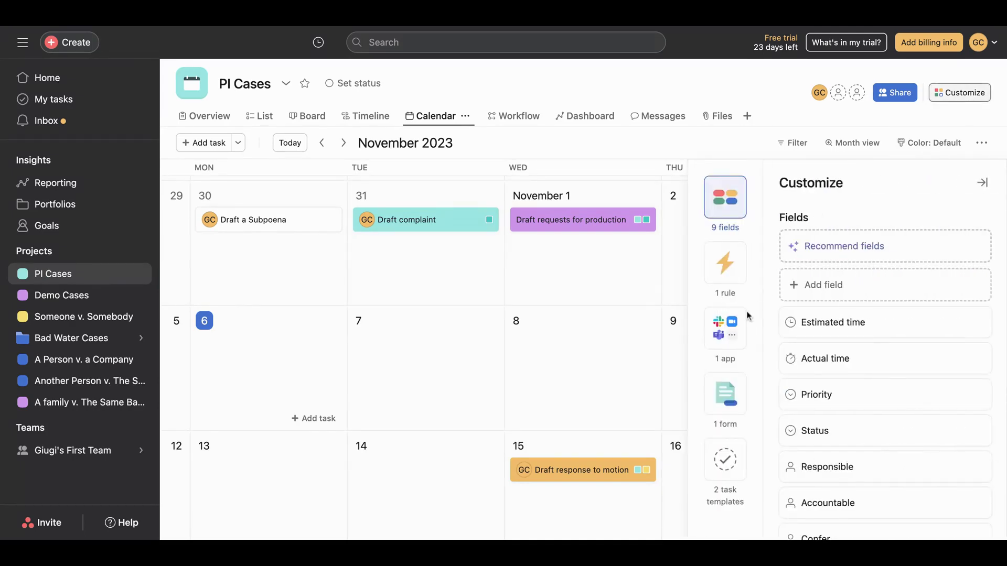
{"action": "left_click", "coordinate": [727, 330]}
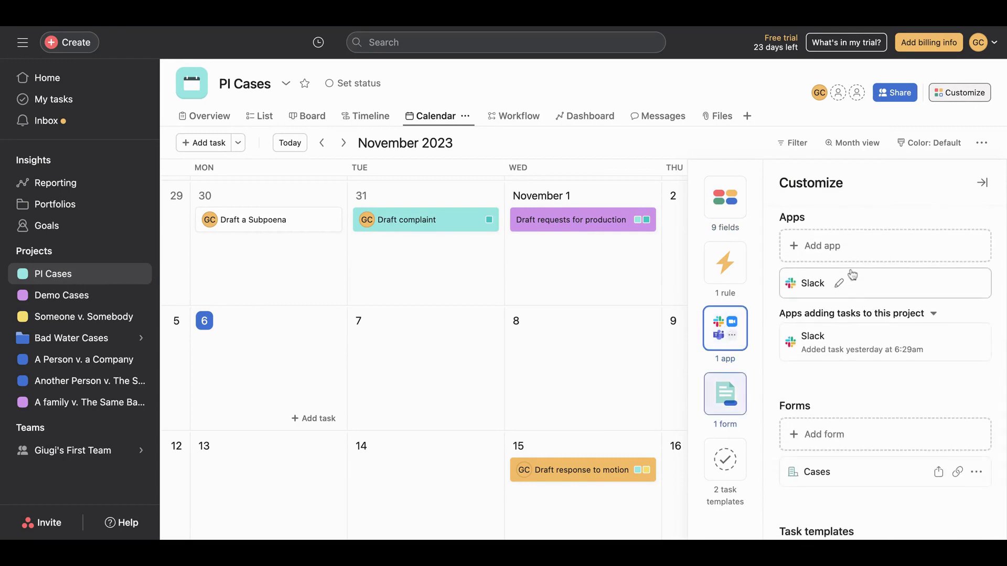
{"action": "left_click", "coordinate": [852, 255]}
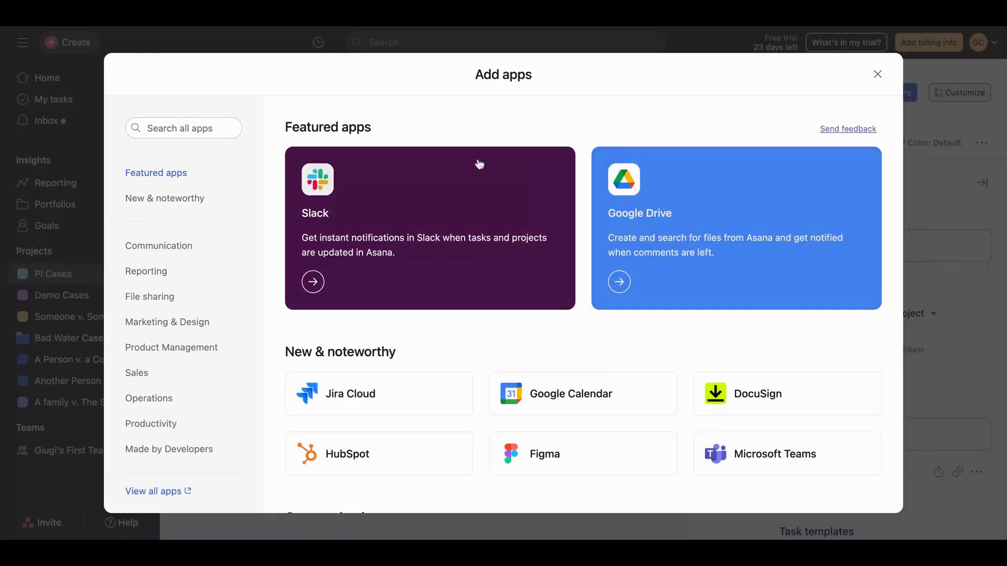
{"action": "left_click", "coordinate": [465, 221]}
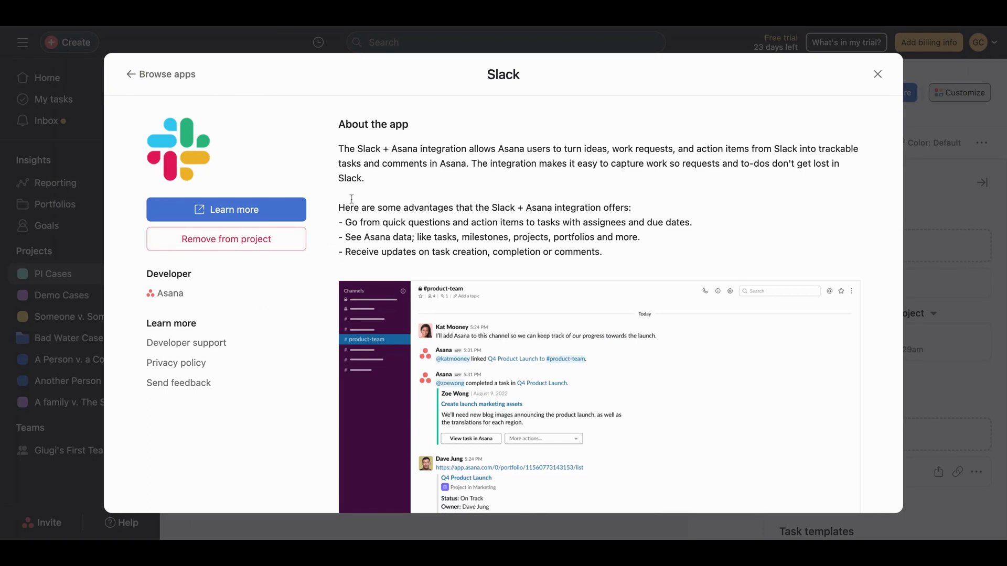
{"action": "scroll", "coordinate": [729, 218], "scroll_direction": "down", "scroll_amount": 3}
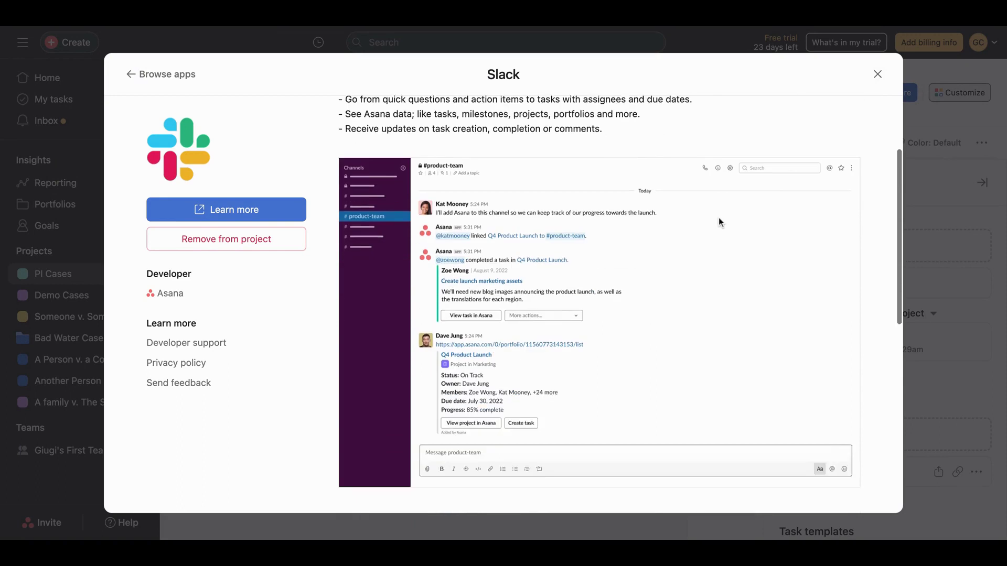
{"action": "scroll", "coordinate": [720, 222], "scroll_direction": "down", "scroll_amount": 6}
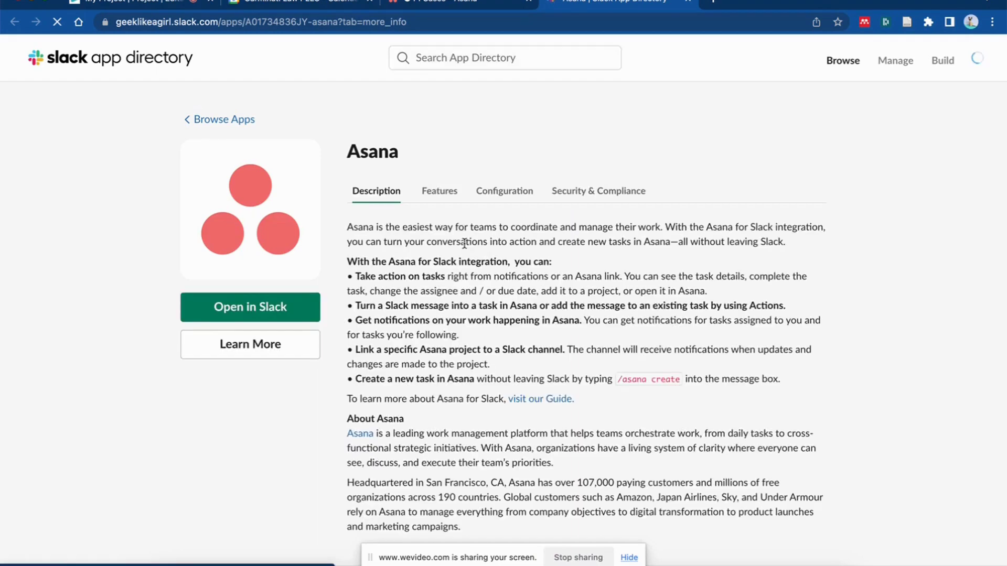
Open the Asana app conversation in the Geek Like a Girl Slack workspace in the browser.
{"action": "left_click", "coordinate": [275, 313]}
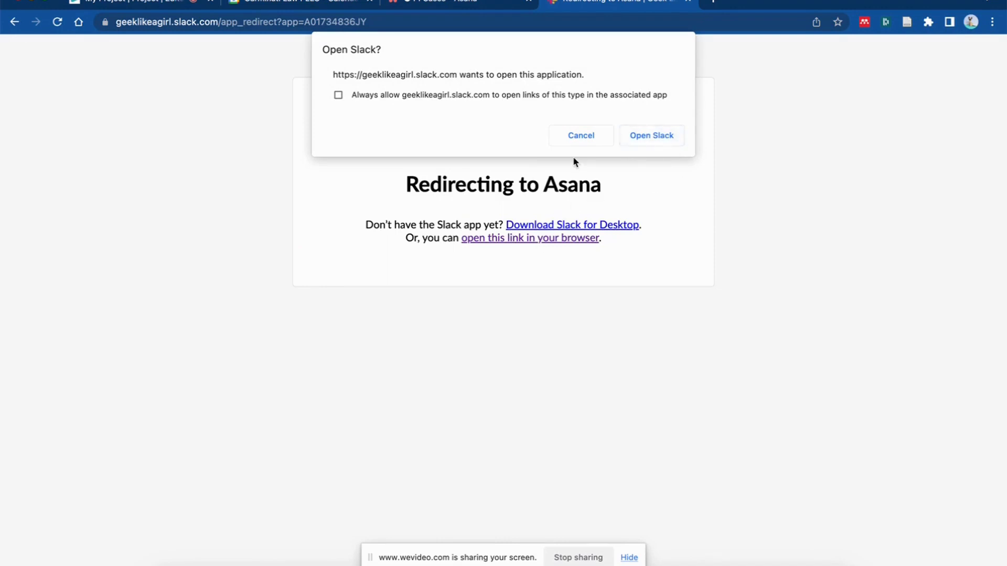
{"action": "left_click", "coordinate": [580, 136]}
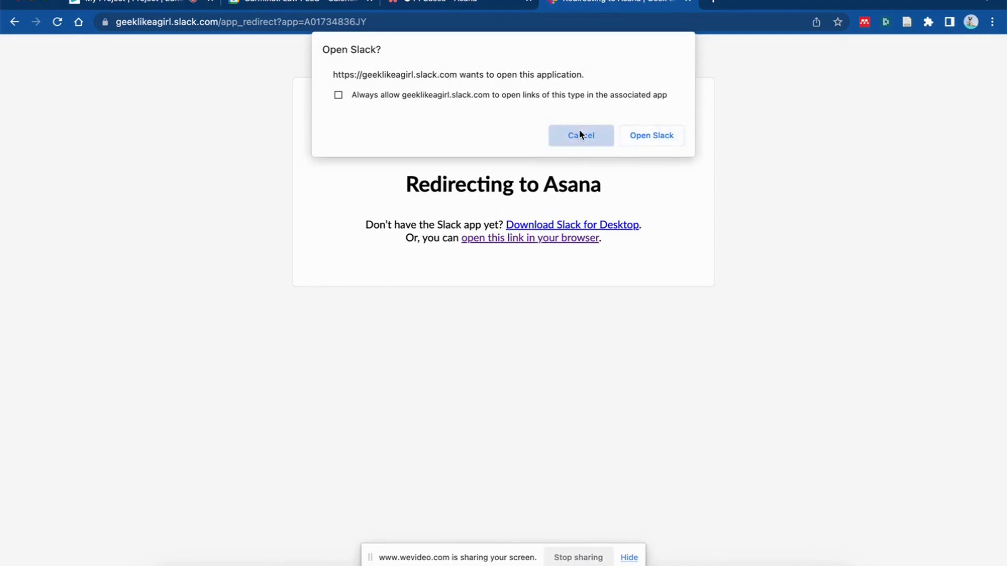
{"action": "left_click", "coordinate": [518, 238]}
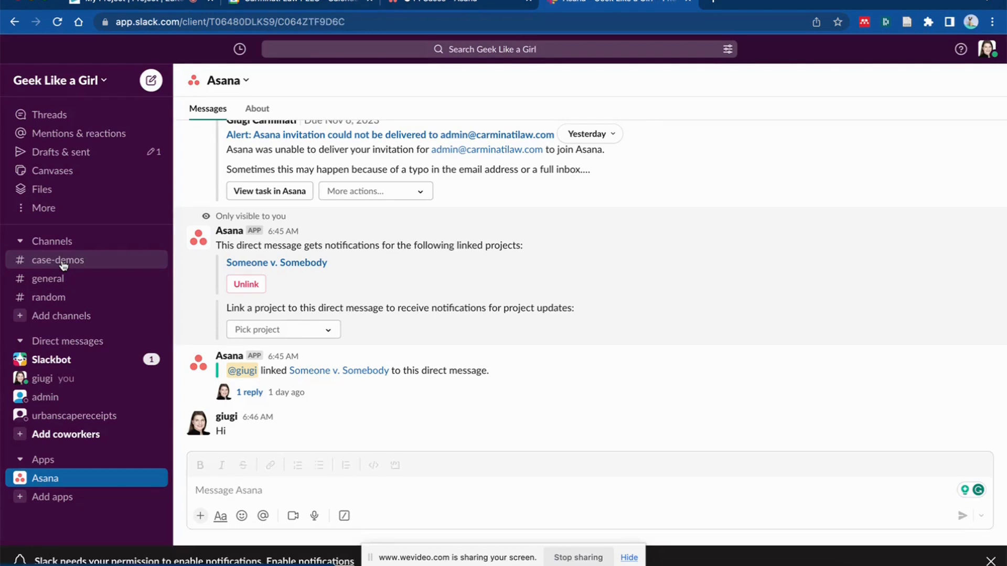
{"action": "left_click", "coordinate": [62, 262]}
{"action": "left_click_drag", "start_coordinate": [262, 491], "coordinate": [173, 490]}
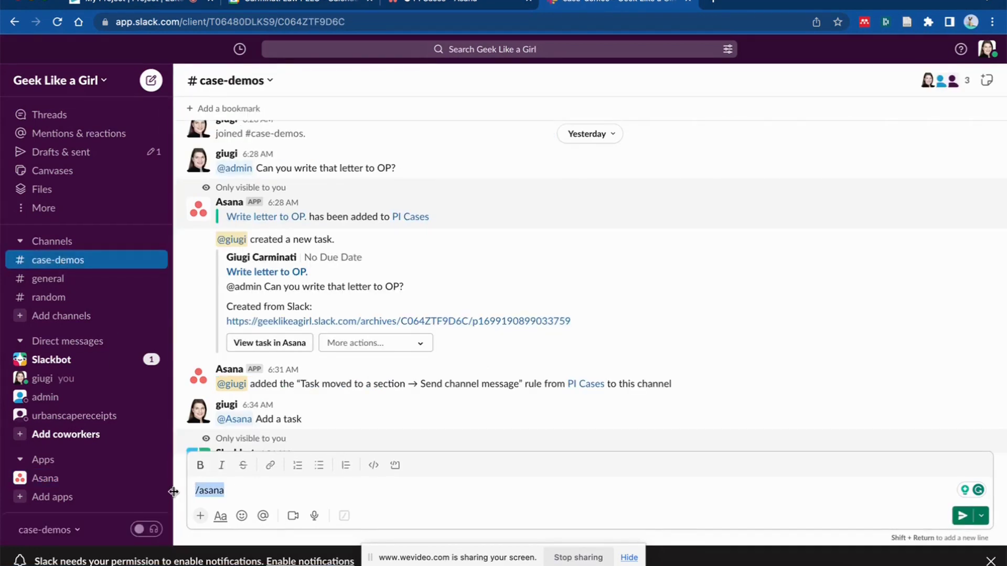
{"action": "key", "text": "BackSpace"}
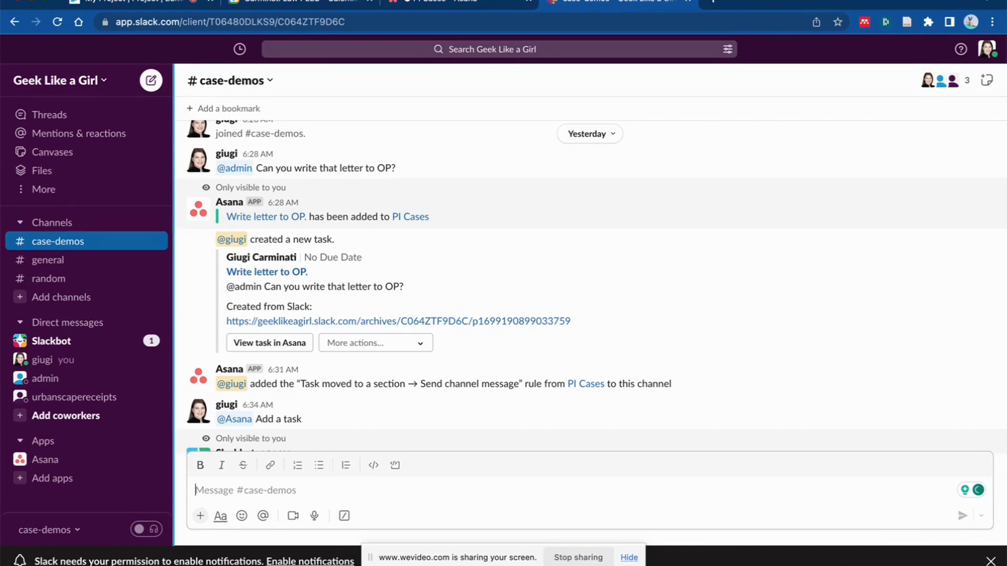
{"action": "type", "text": "@"}
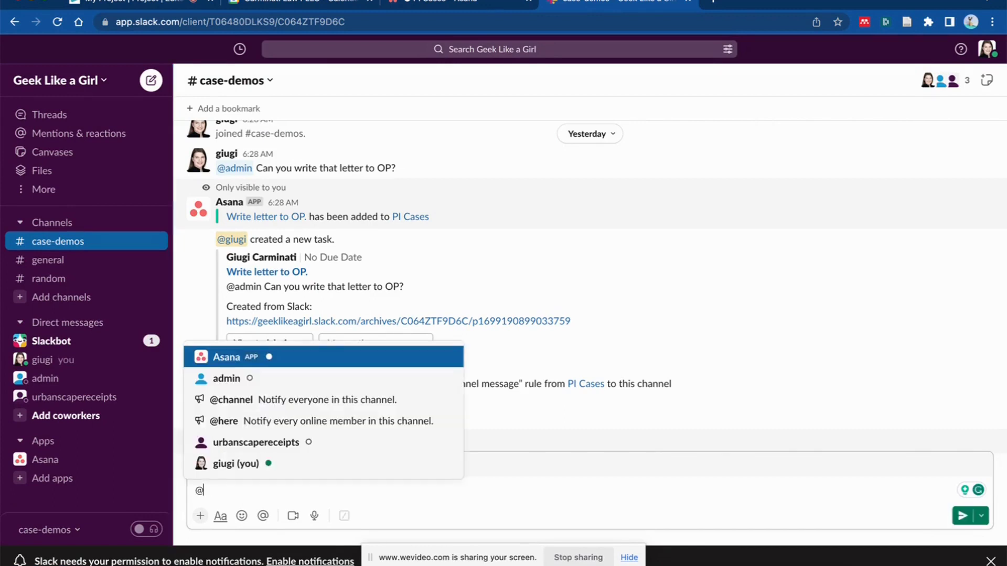
{"action": "type", "text": "admi"}
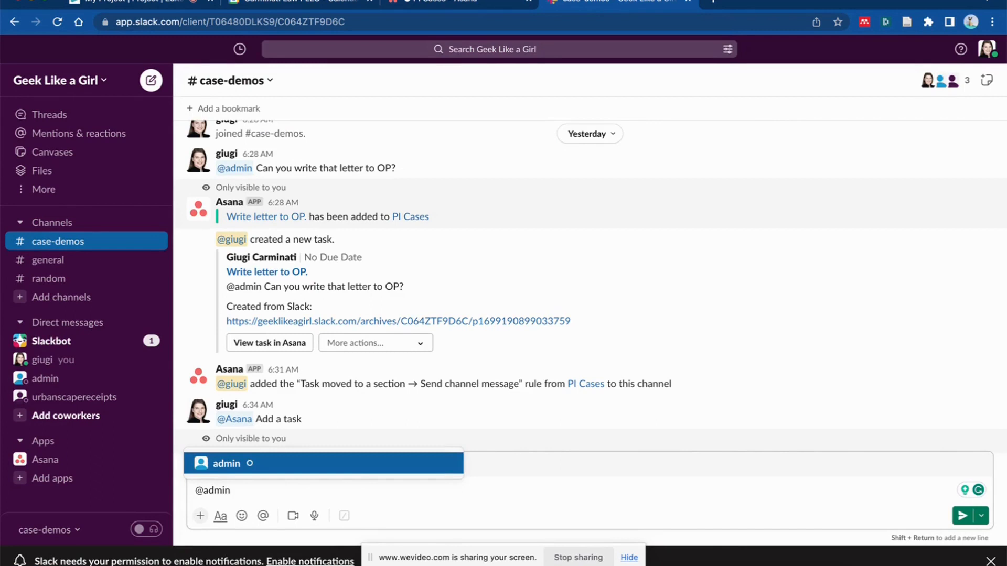
{"action": "type", "text": "n"}
{"action": "key", "text": "Return"}
{"action": "type", "text": "Please be sure to dra"}
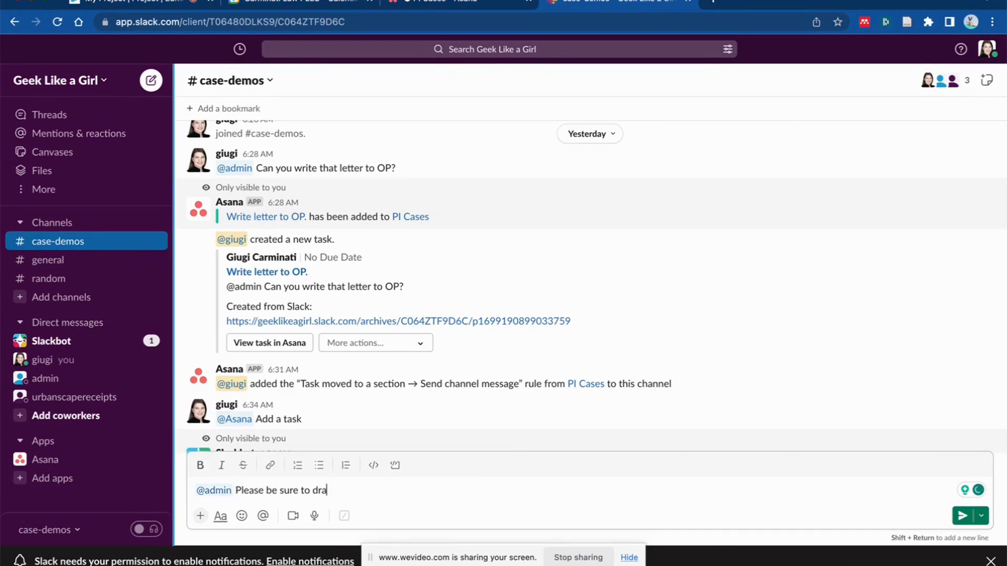
{"action": "type", "text": "ft that letter today. Thanks."}
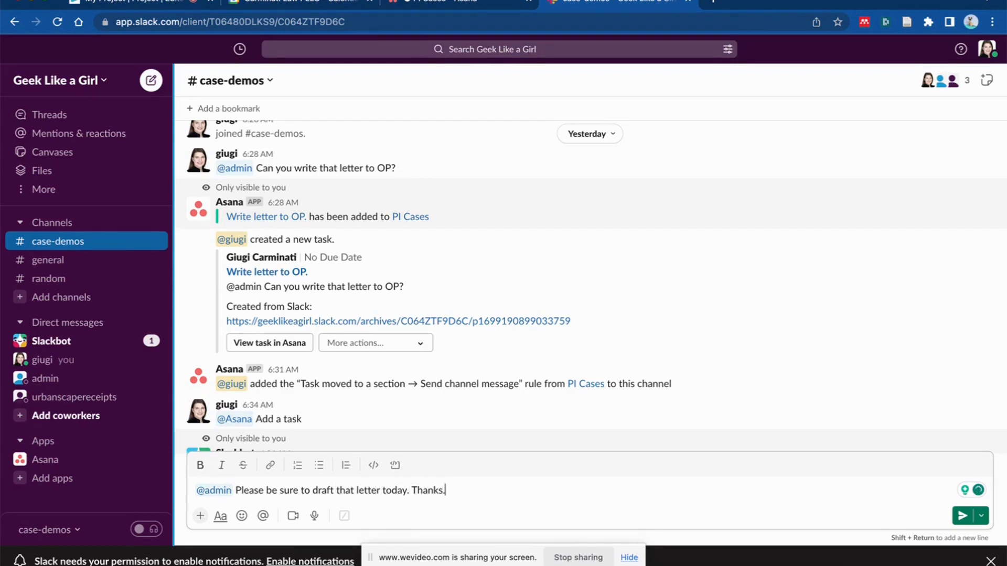
{"action": "key", "text": "Return"}
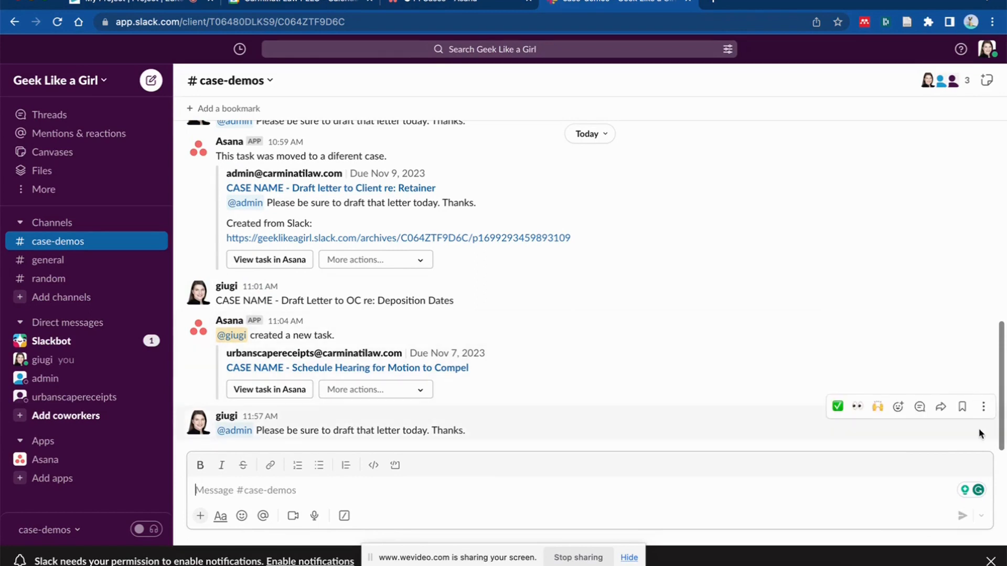
Start an Asana task from the letter message and begin naming it 'CASE NAME'.
{"action": "left_click", "coordinate": [984, 407]}
{"action": "left_click", "coordinate": [984, 408]}
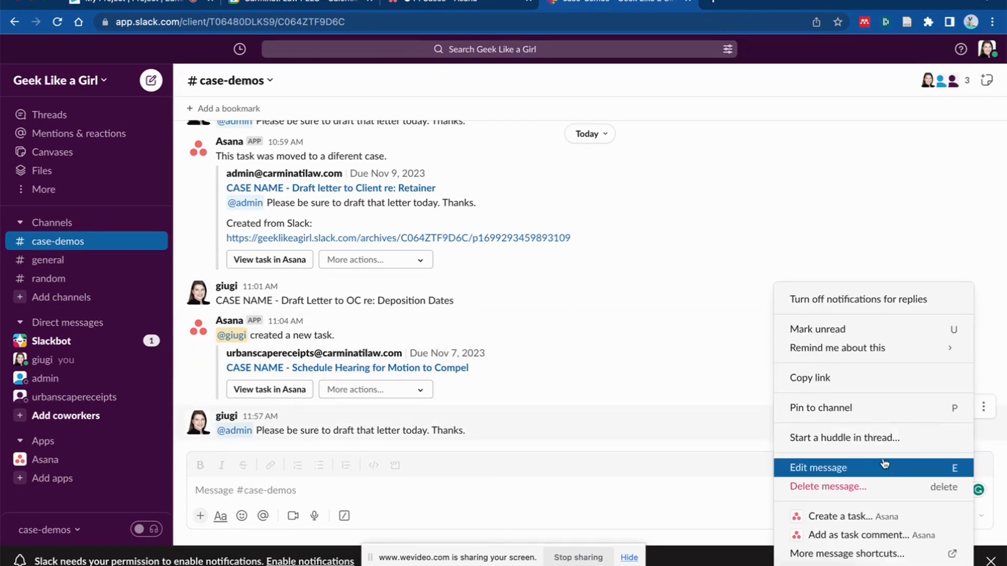
{"action": "left_click", "coordinate": [883, 518]}
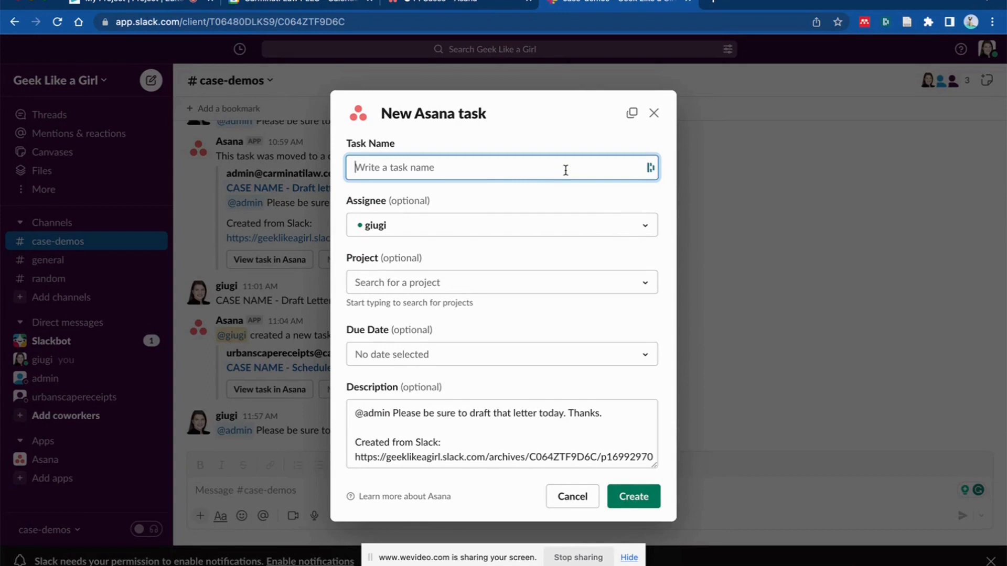
{"action": "type", "text": "CAS"}
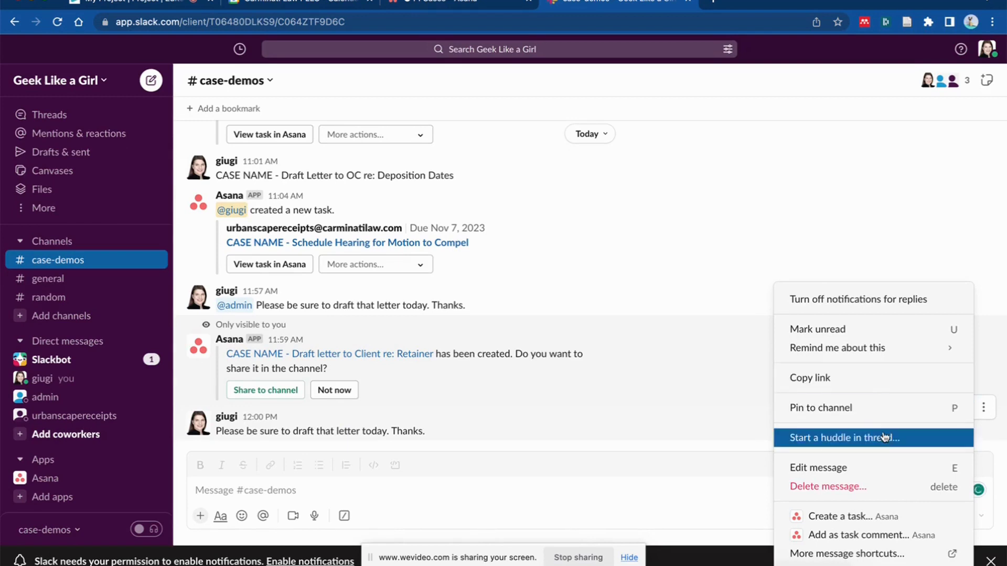
Start an Asana task named 'CASE NAME - Draft letter to Client re: Retainer', assigned to admin.
{"action": "left_click", "coordinate": [856, 516]}
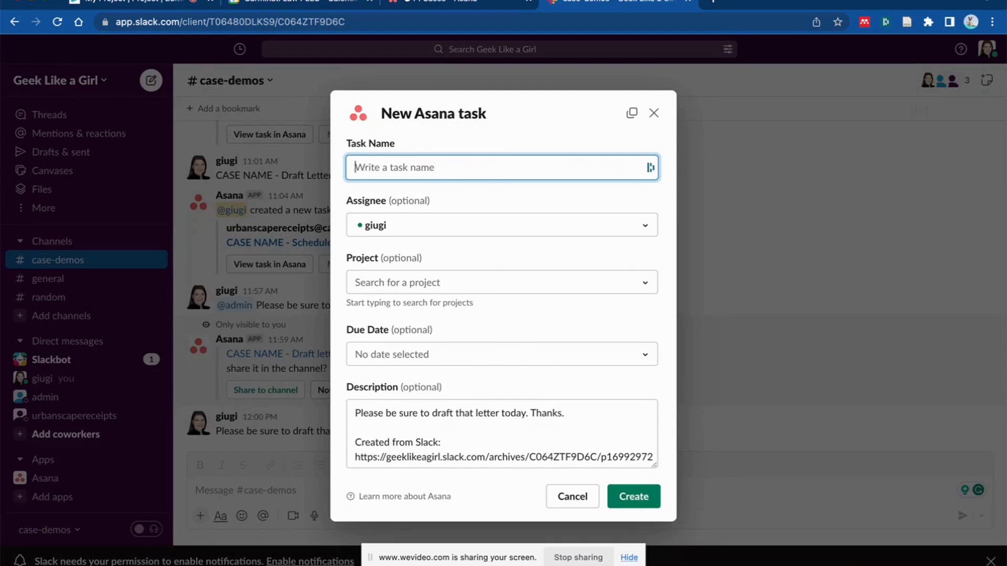
{"action": "type", "text": "CASE NAME - Draf"}
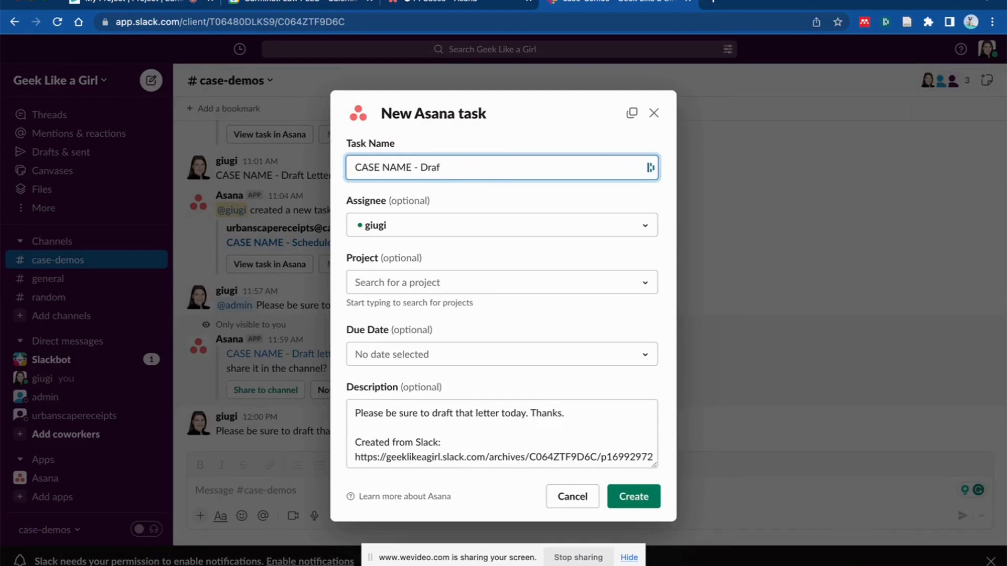
{"action": "type", "text": "t letter to Client re: R"}
{"action": "type", "text": "Eta"}
{"action": "type", "text": "etainer"}
{"action": "key", "text": "Tab"}
{"action": "type", "text": "ad"}
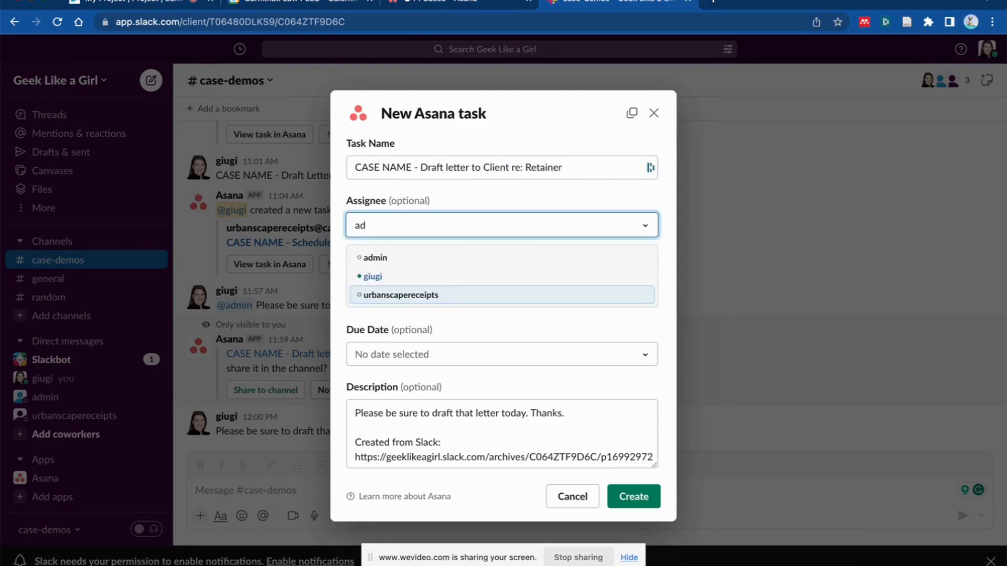
{"action": "left_click", "coordinate": [449, 257]}
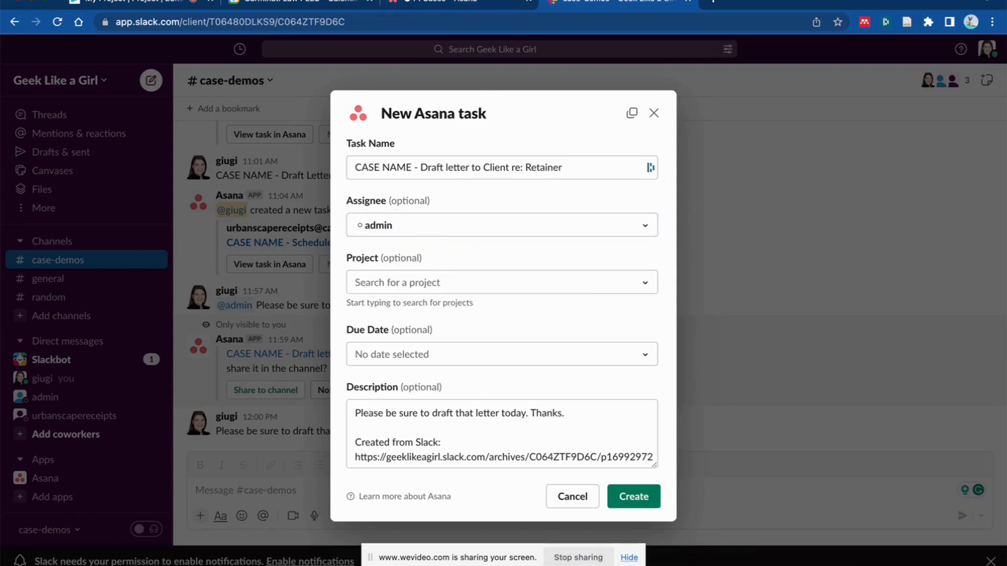
Put the task in PI Cases, due Thu, Nov 9, 2023, create it, and view the board.
{"action": "left_click", "coordinate": [541, 286]}
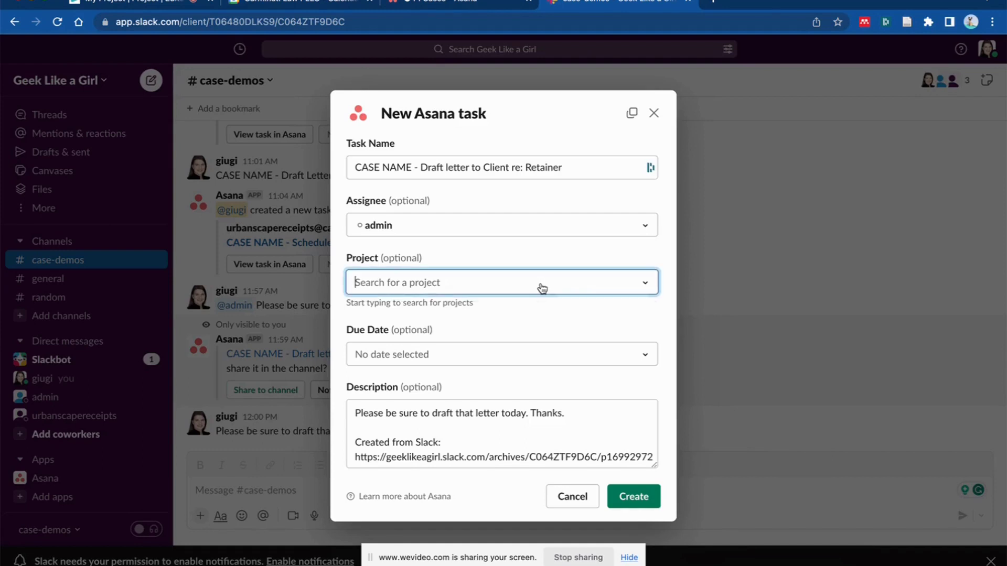
{"action": "type", "text": "PI Cas"}
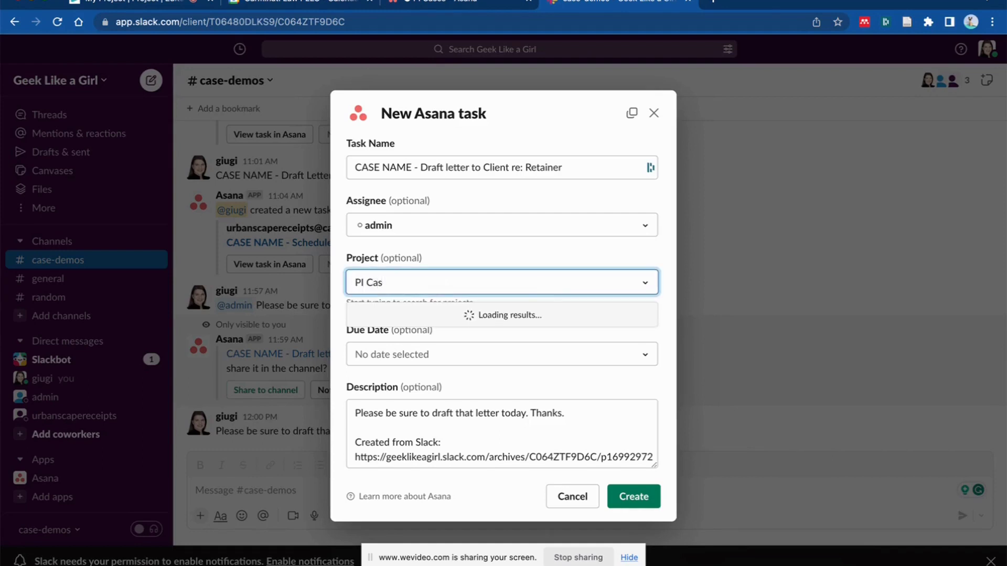
{"action": "type", "text": "es"}
{"action": "left_click", "coordinate": [522, 340]}
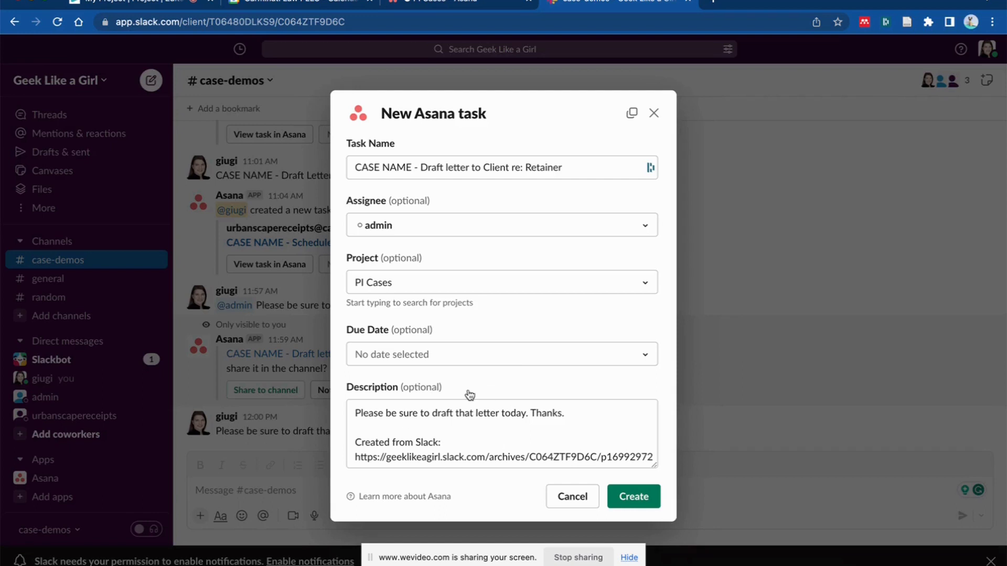
{"action": "left_click", "coordinate": [577, 411]}
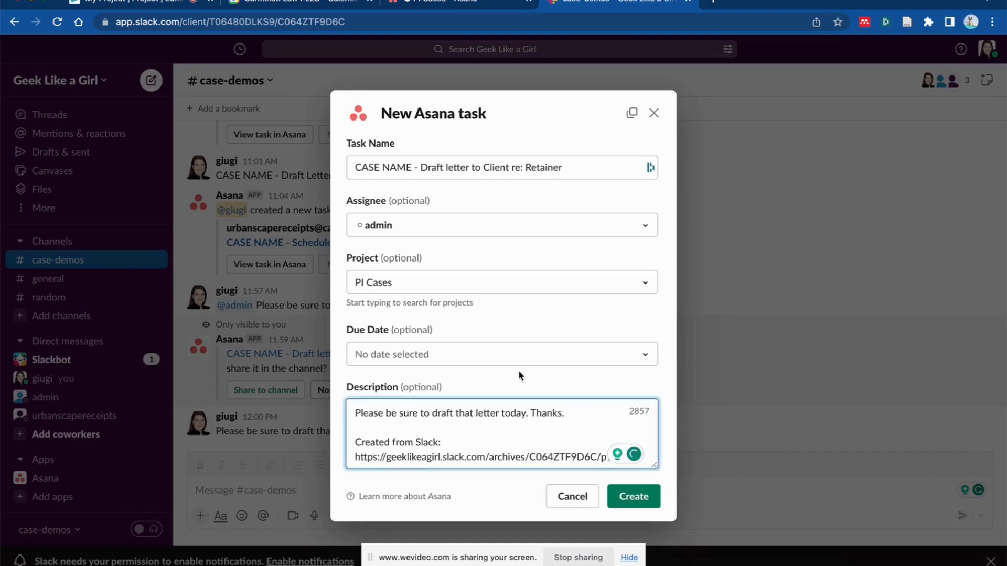
{"action": "left_click", "coordinate": [498, 354]}
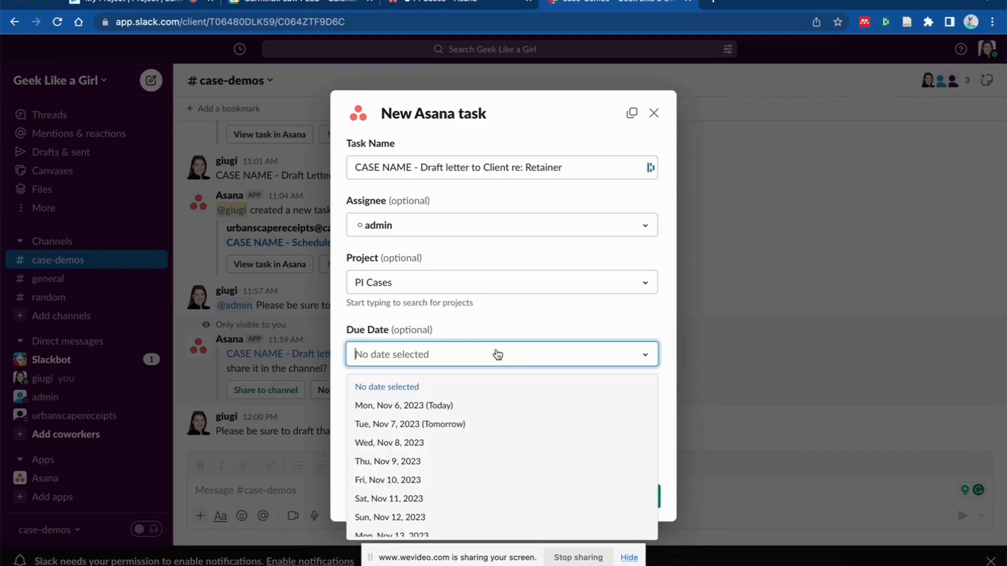
{"action": "left_click", "coordinate": [462, 461]}
{"action": "left_click", "coordinate": [649, 498]}
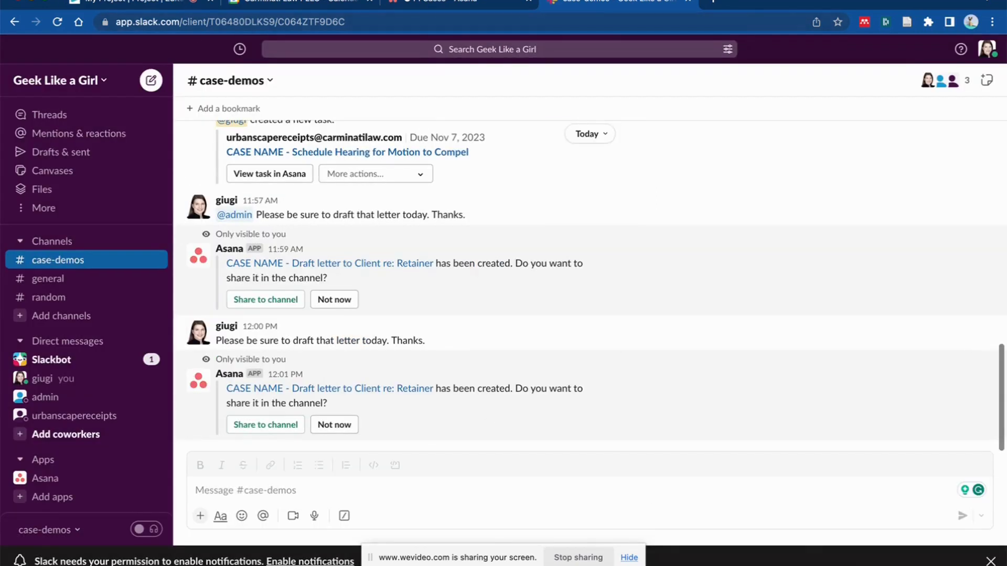
{"action": "left_click", "coordinate": [435, 3]}
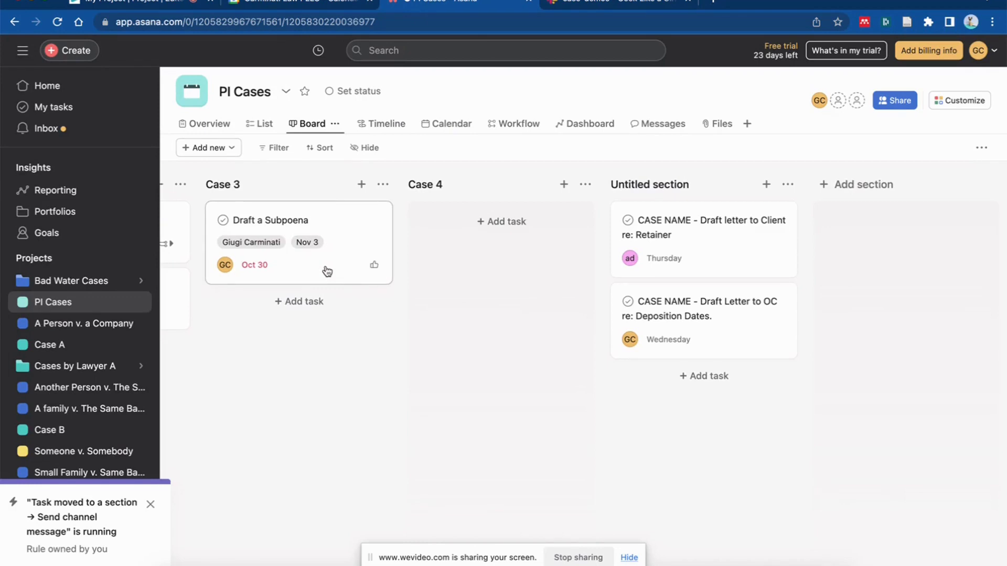
{"action": "left_click", "coordinate": [51, 304]}
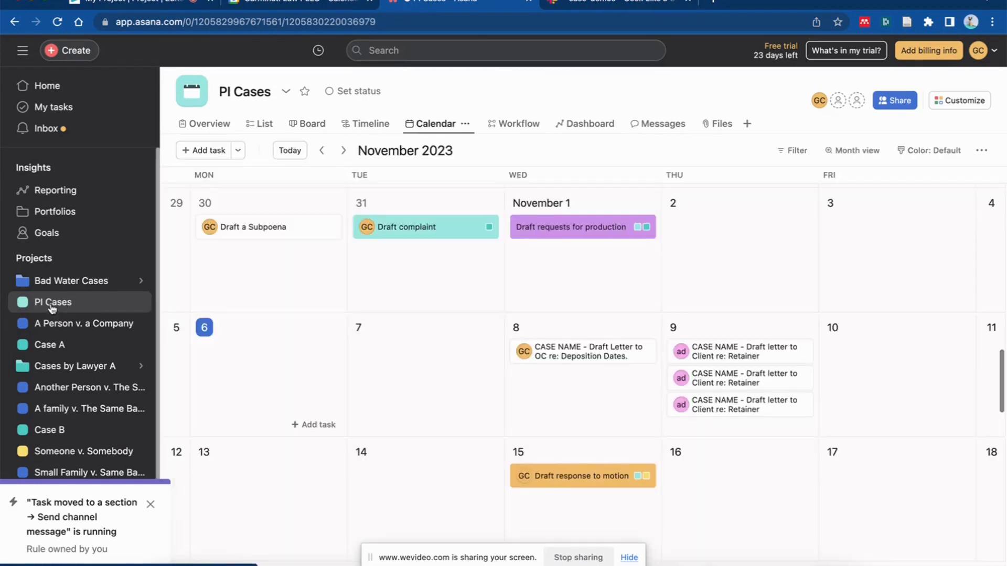
{"action": "left_click", "coordinate": [309, 124]}
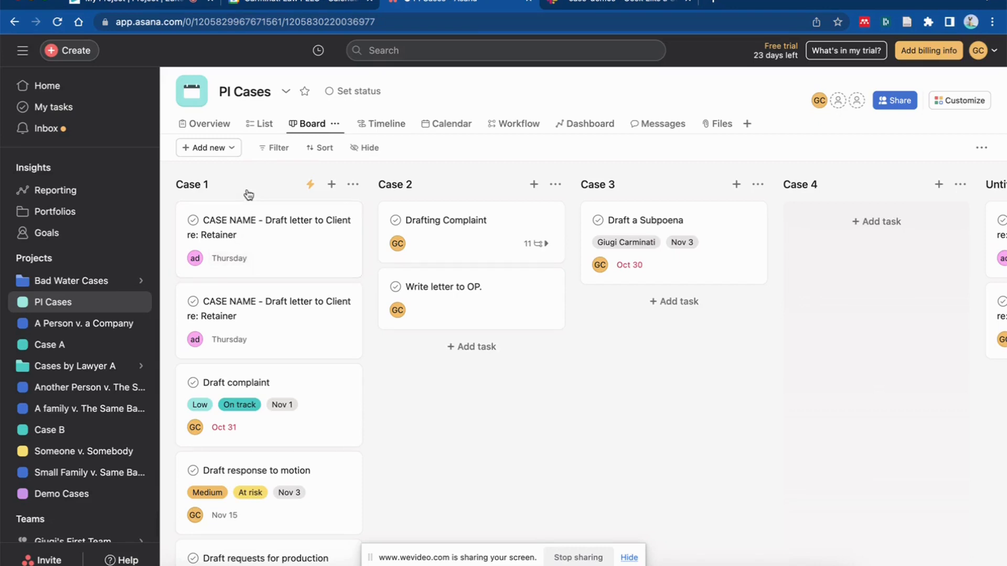
Move the letter task card, then add a 'Newly Assigned Tasks' section and drag it left.
{"action": "mouse_move", "coordinate": [243, 229]}
{"action": "left_mouse_down"}
{"action": "mouse_move", "coordinate": [450, 252]}
{"action": "mouse_move", "coordinate": [619, 222]}
{"action": "mouse_move", "coordinate": [241, 224]}
{"action": "left_mouse_up"}
{"action": "scroll", "coordinate": [996, 188], "scroll_direction": "right", "scroll_amount": 5}
{"action": "scroll", "coordinate": [974, 190], "scroll_direction": "right", "scroll_amount": 3}
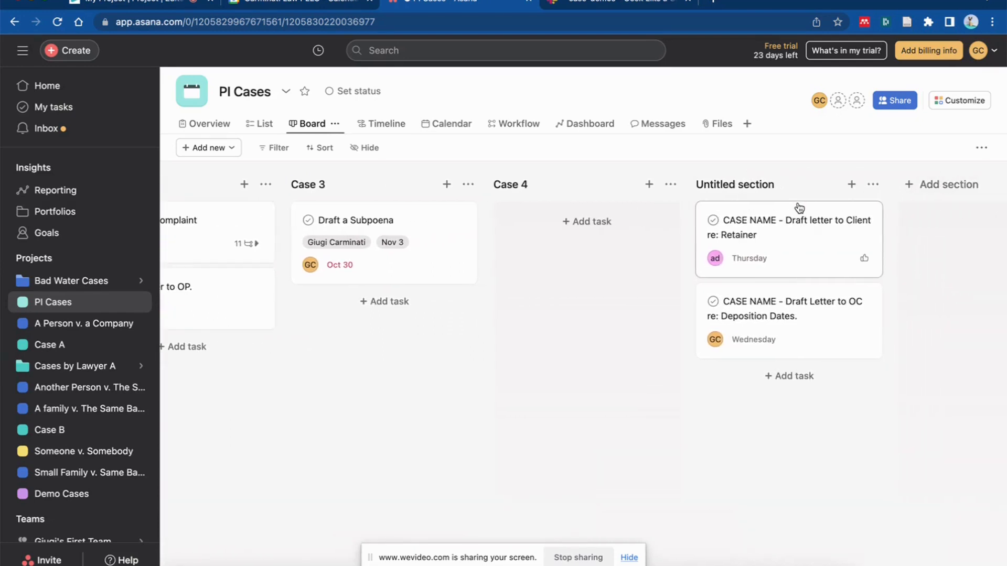
{"action": "left_click", "coordinate": [900, 183]}
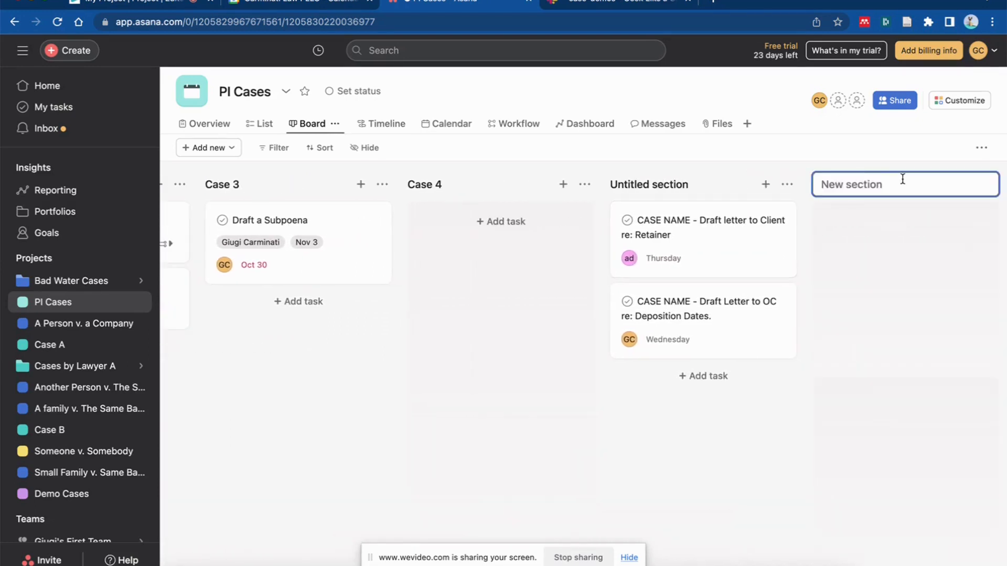
{"action": "type", "text": "Newly Assigned Tasks"}
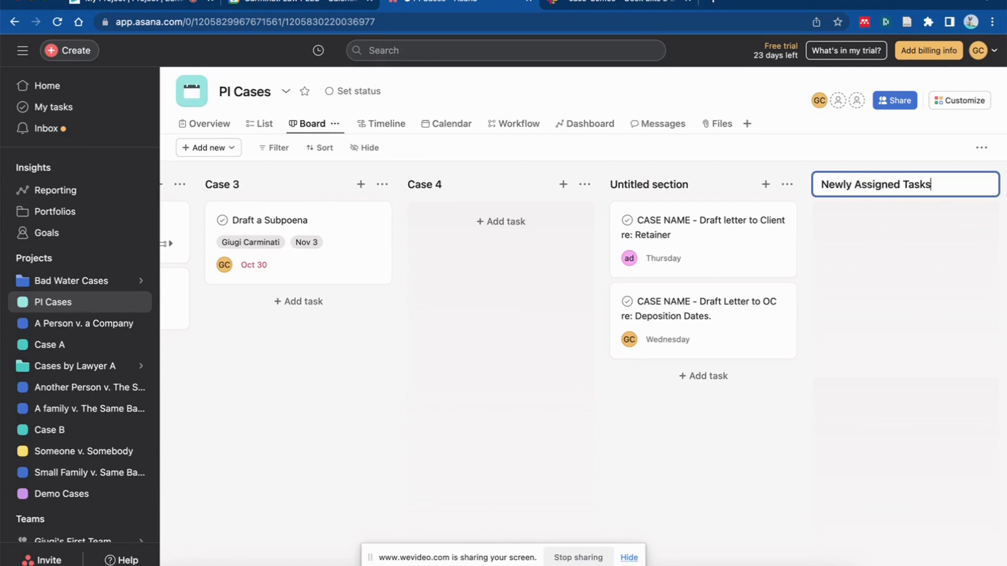
{"action": "key", "text": "Return"}
{"action": "left_click_drag", "start_coordinate": [677, 195], "coordinate": [253, 190]}
Back in Slack's #case-demos, send 'CASE NAME - Draft Letter to OC re: Deposition Dates'.
{"action": "left_click", "coordinate": [630, 6]}
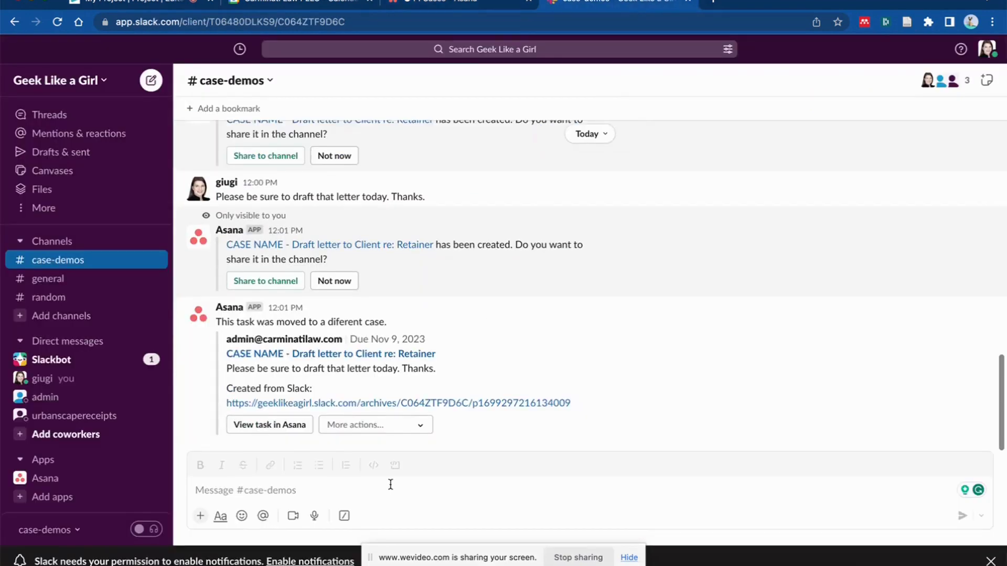
{"action": "left_click", "coordinate": [385, 503]}
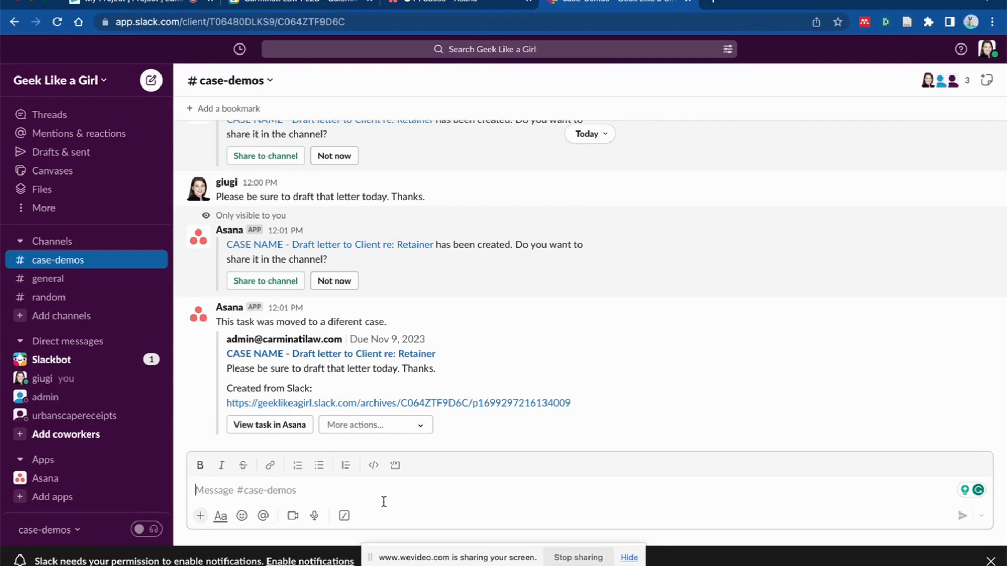
{"action": "type", "text": "CASE NAME - L"}
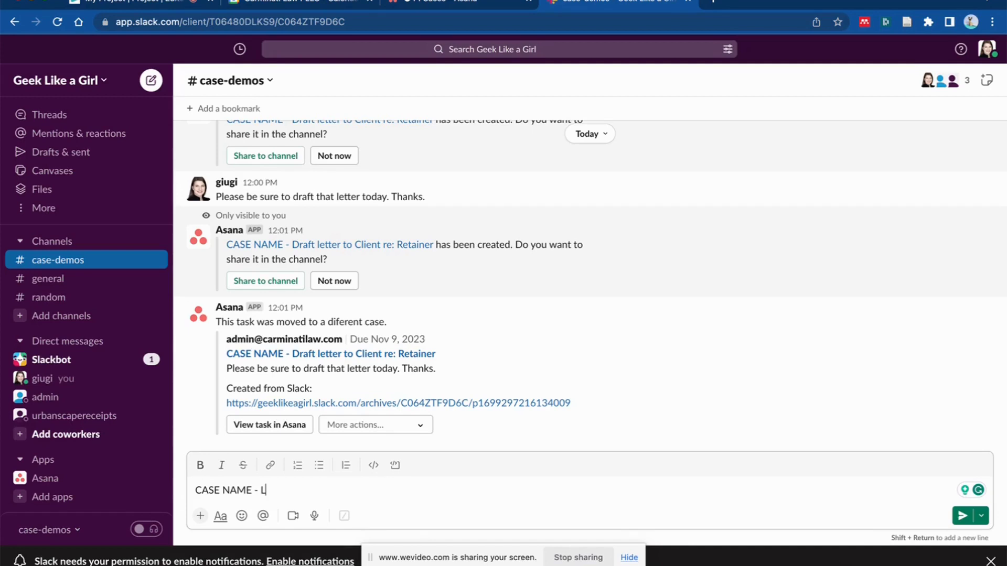
{"action": "key", "text": "BackSpace"}
{"action": "type", "text": "Draft Letter to OC re: Deposition"}
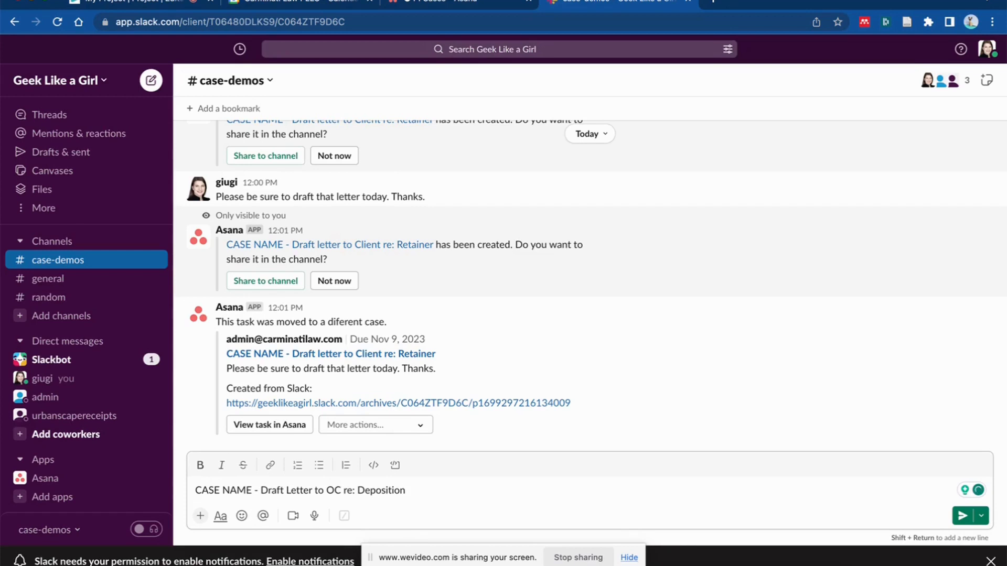
{"action": "type", "text": " Dates"}
{"action": "key", "text": "BackSpace"}
{"action": "type", "text": "Dates"}
{"action": "key", "text": "Return"}
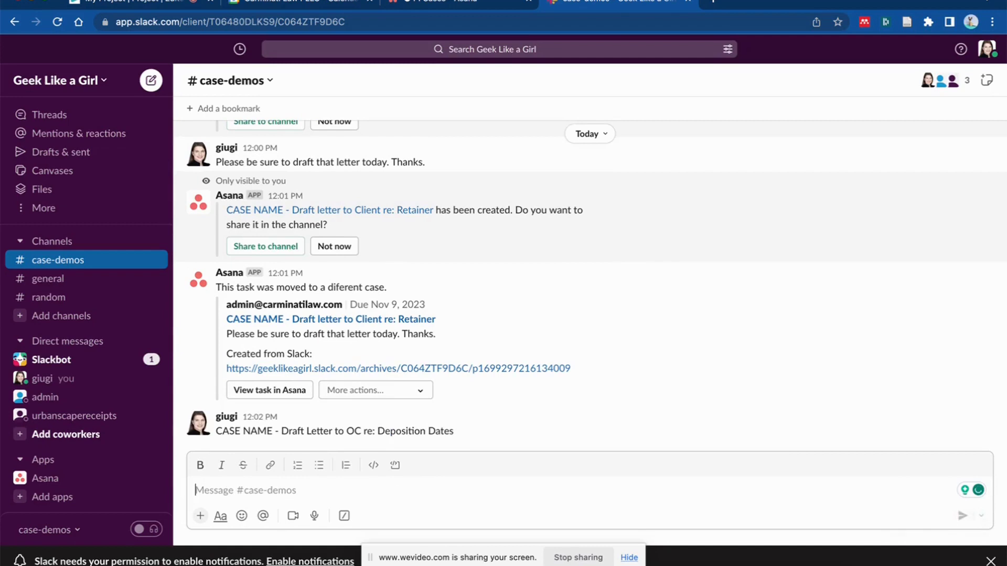
Start an Asana task from the Deposition Dates message in PI Cases, due Wed, Nov 8, 2023.
{"action": "left_click", "coordinate": [987, 414]}
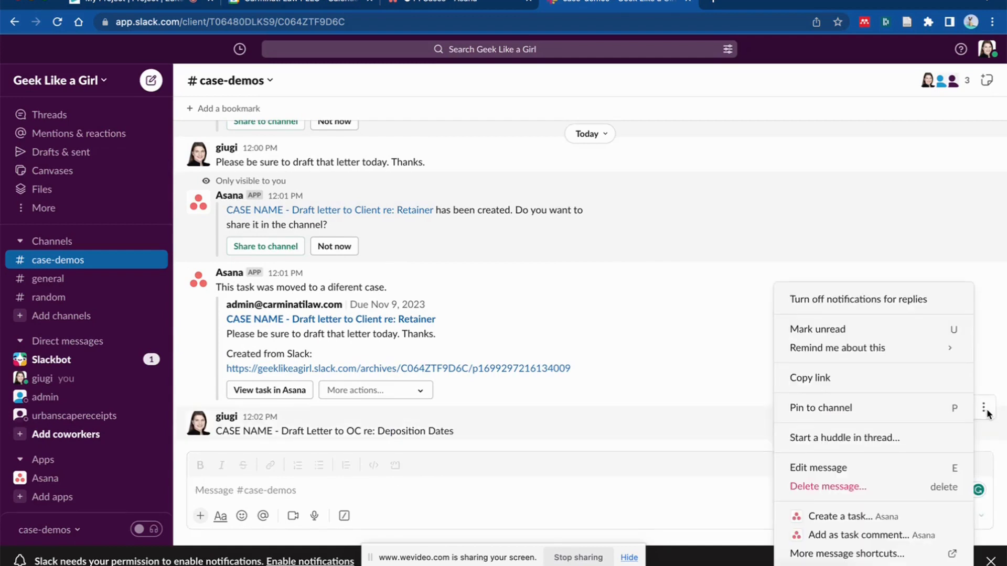
{"action": "left_click", "coordinate": [895, 517]}
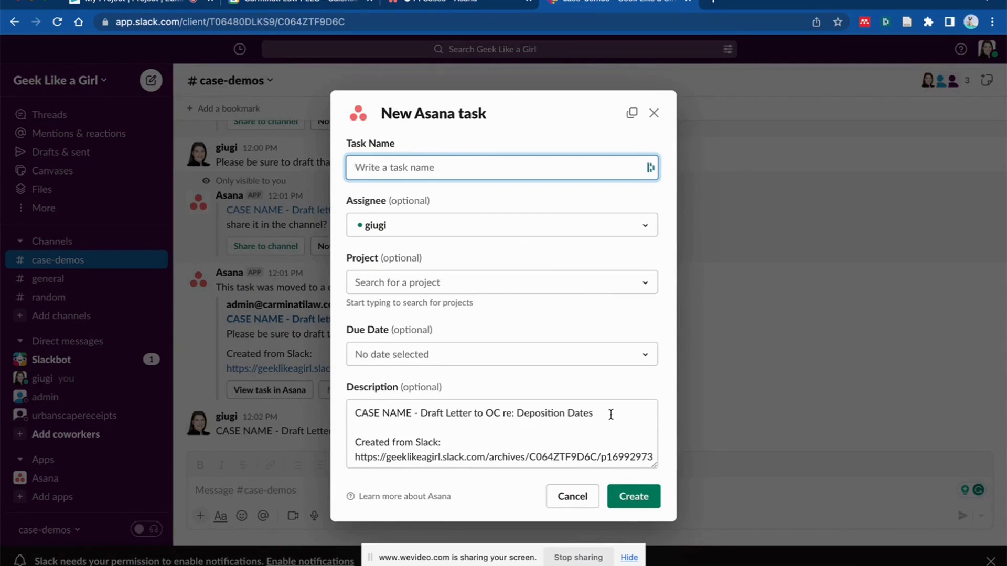
{"action": "left_click", "coordinate": [391, 289]}
{"action": "type", "text": "Pl"}
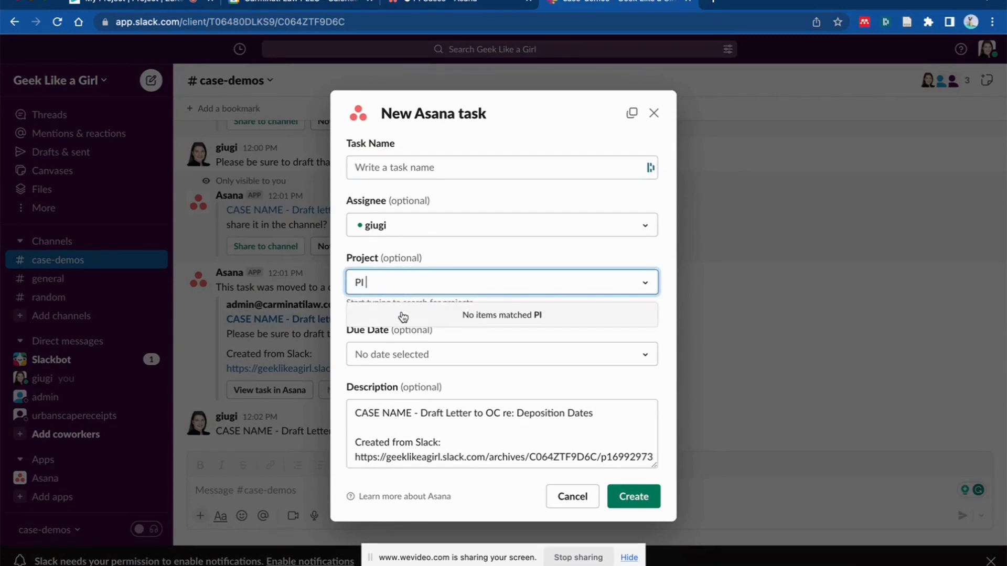
{"action": "type", "text": " Cas"}
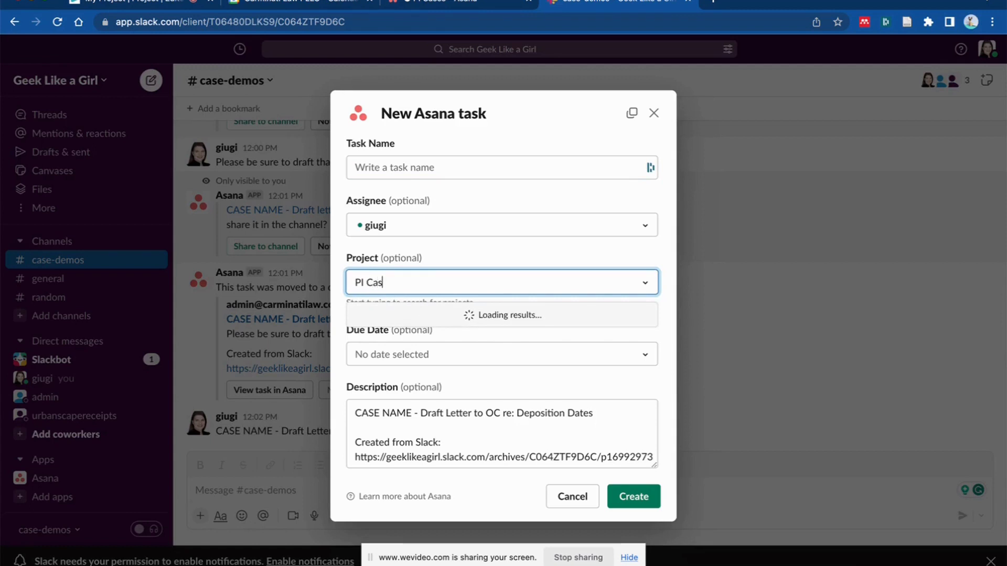
{"action": "left_click", "coordinate": [422, 332]}
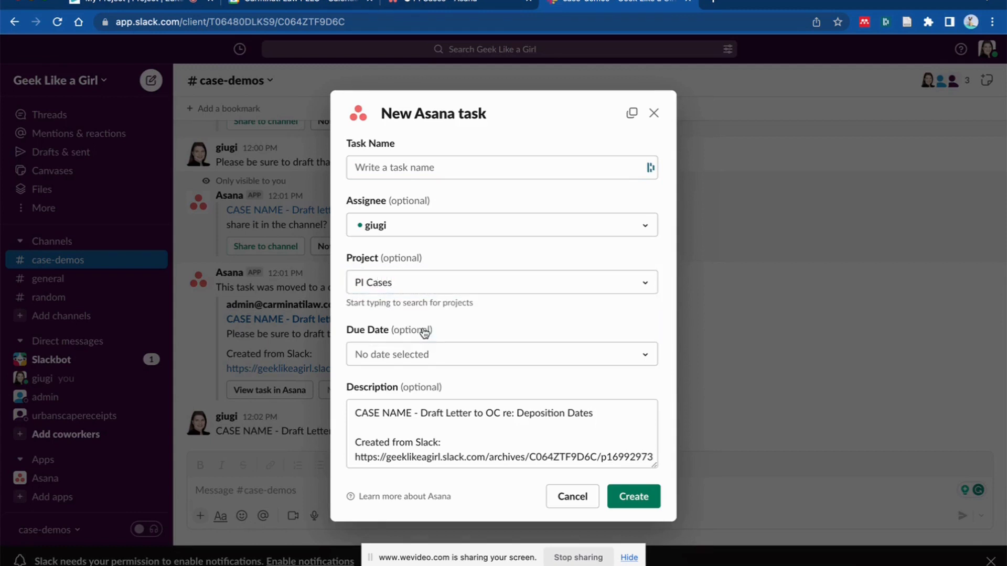
{"action": "left_click", "coordinate": [424, 361]}
{"action": "left_click", "coordinate": [412, 443]}
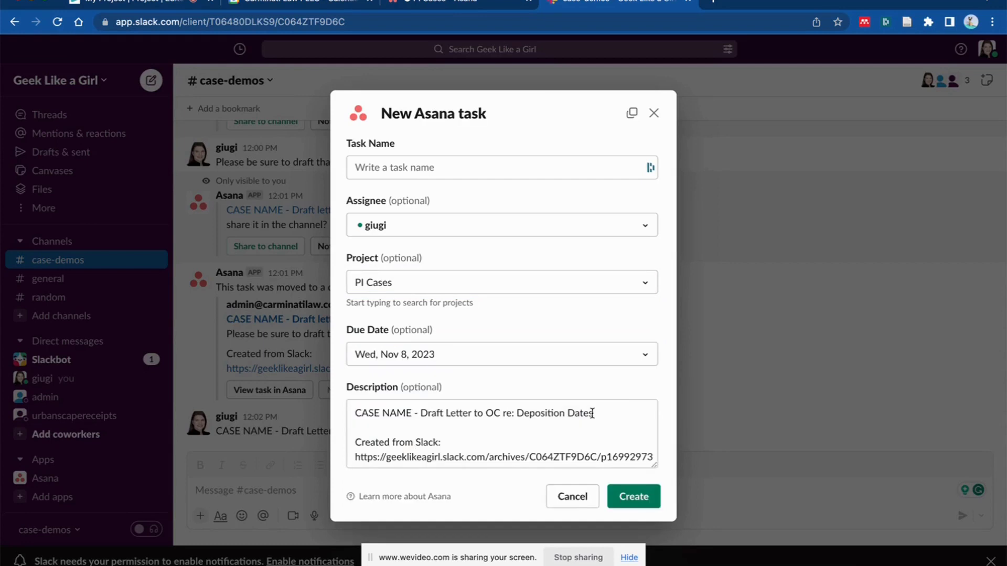
Add a reminder to use the template from last time, reuse the first line as name, and create it.
{"action": "left_click", "coordinate": [619, 414]}
{"action": "type", "text": ". "}
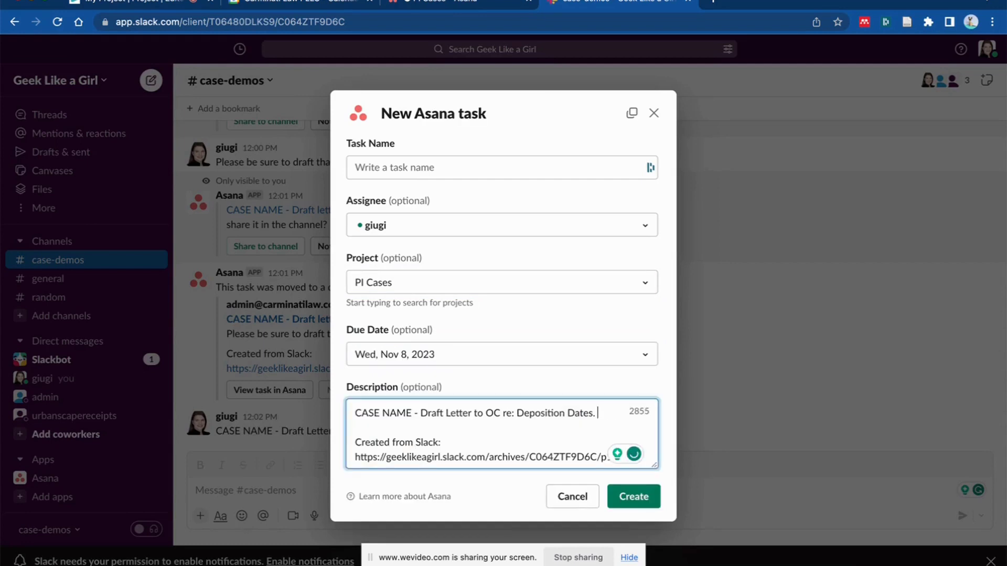
{"action": "type", "text": "Remember to use the tem"}
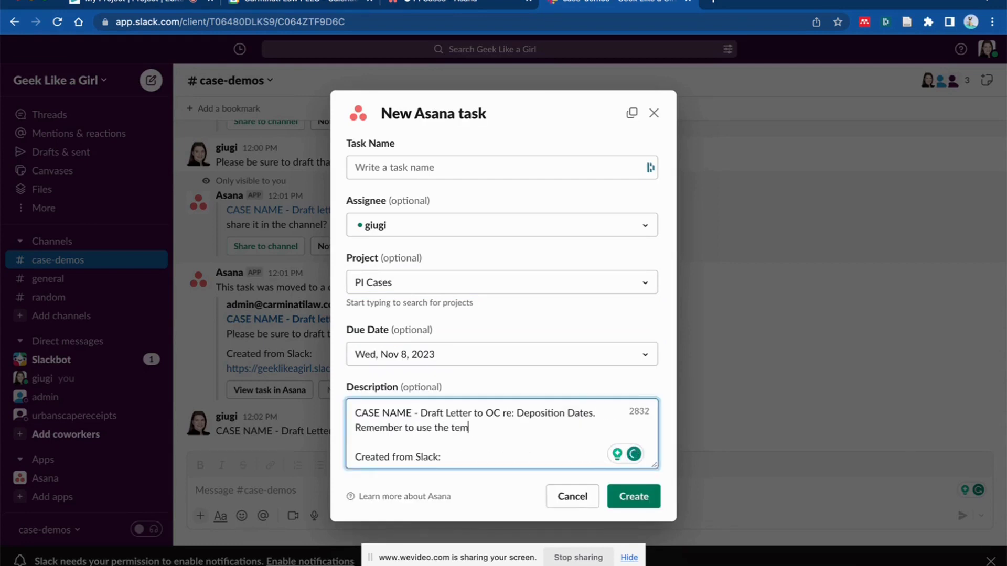
{"action": "type", "text": "plate from last time we "}
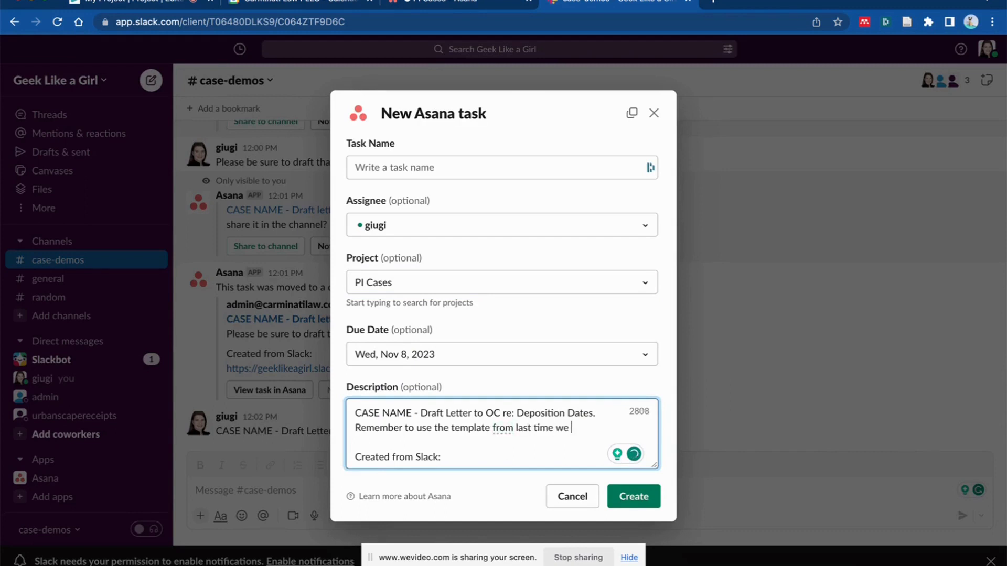
{"action": "type", "text": "had this issue."}
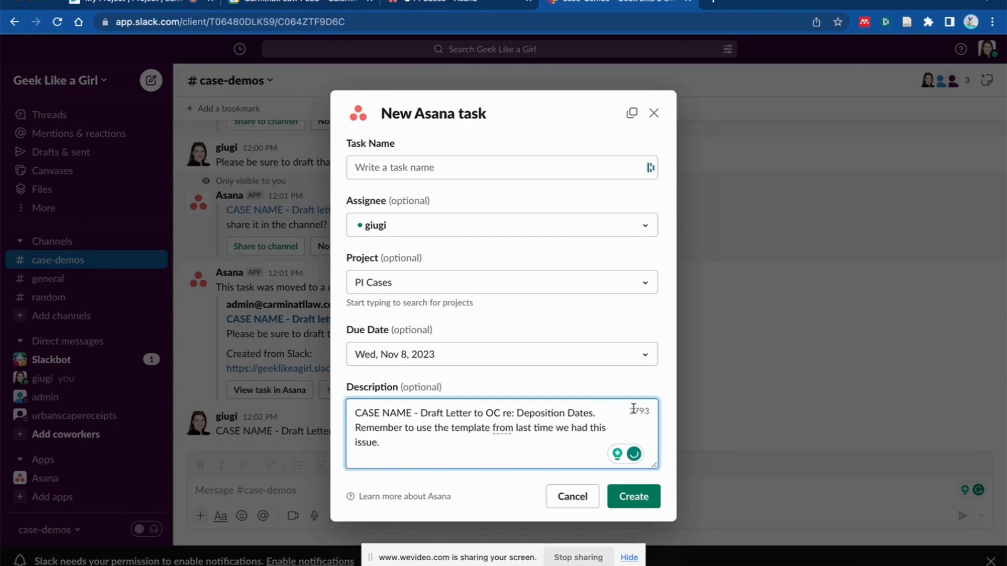
{"action": "left_click", "coordinate": [609, 415]}
{"action": "mouse_move", "coordinate": [522, 429]}
{"action": "left_click", "coordinate": [526, 465]}
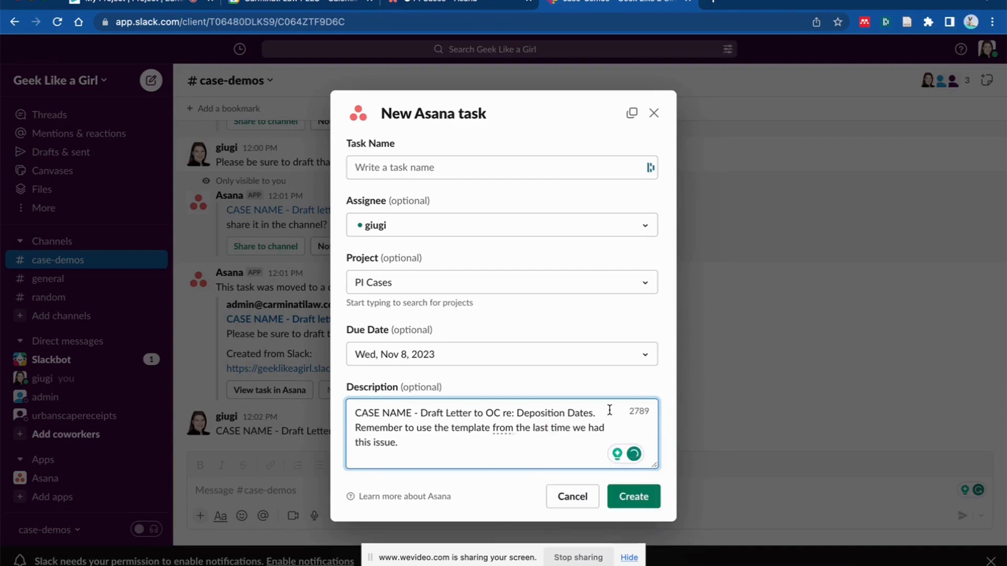
{"action": "left_click_drag", "start_coordinate": [609, 412], "coordinate": [318, 378]}
{"action": "key", "text": "super+c"}
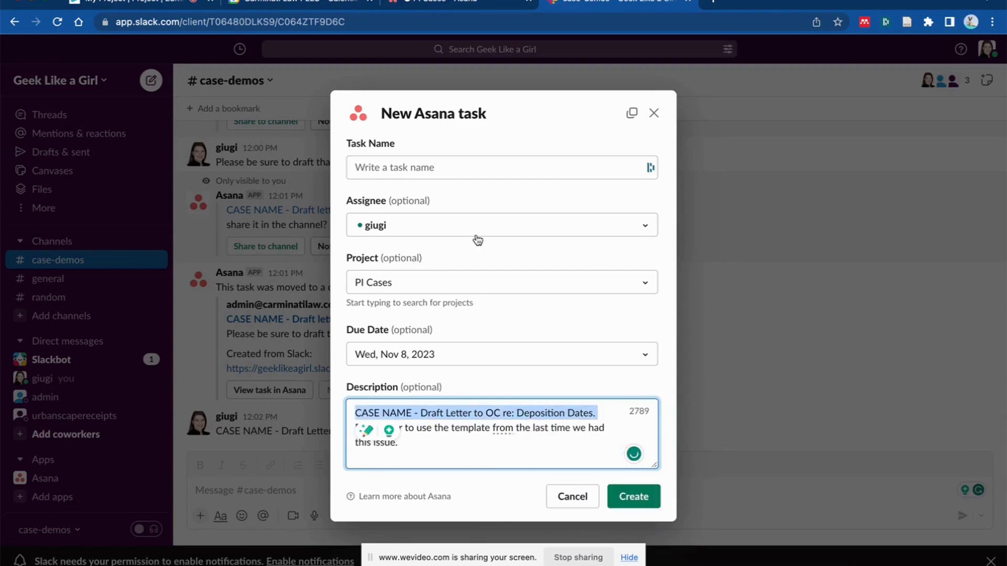
{"action": "left_click", "coordinate": [456, 167]}
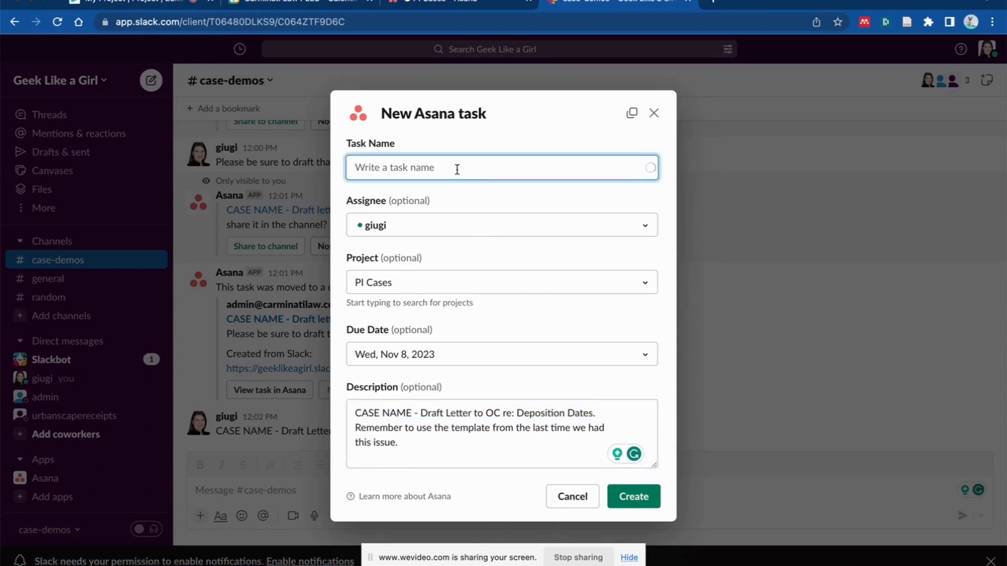
{"action": "key", "text": "super+v"}
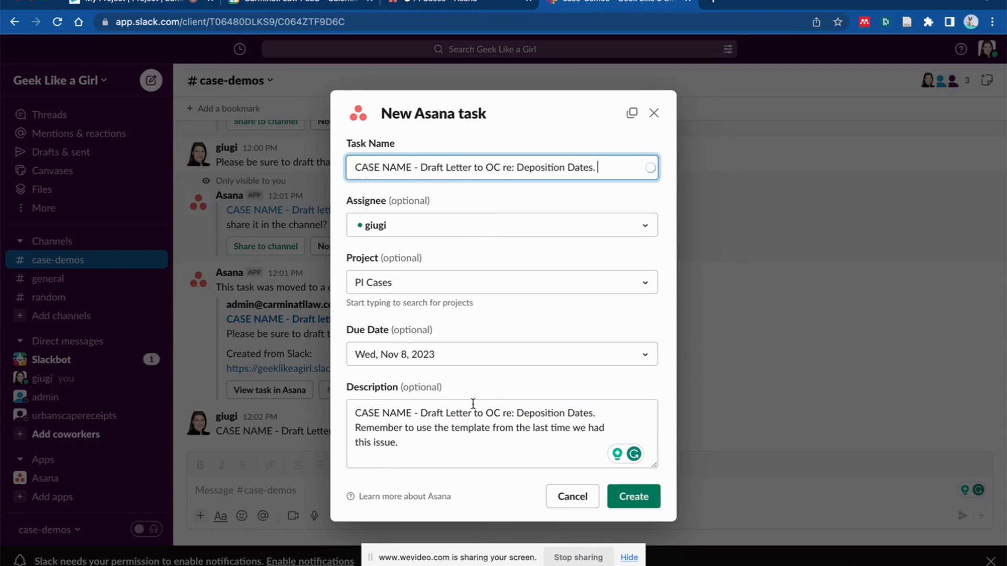
{"action": "left_click", "coordinate": [648, 500]}
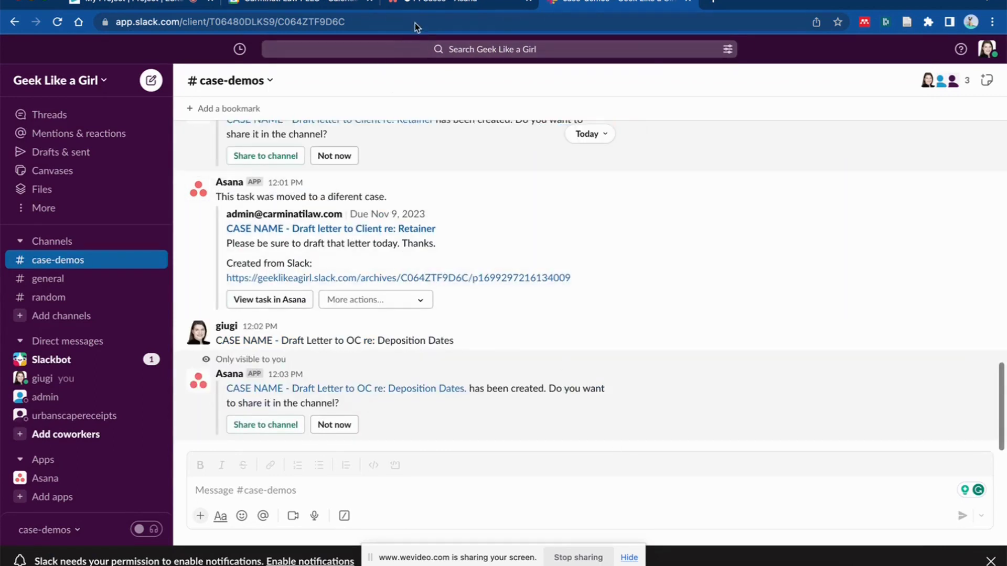
On the PI Cases board, move the 'Draft Letter to OC re: Deposition Dates' card into Case 2.
{"action": "left_click", "coordinate": [449, 4]}
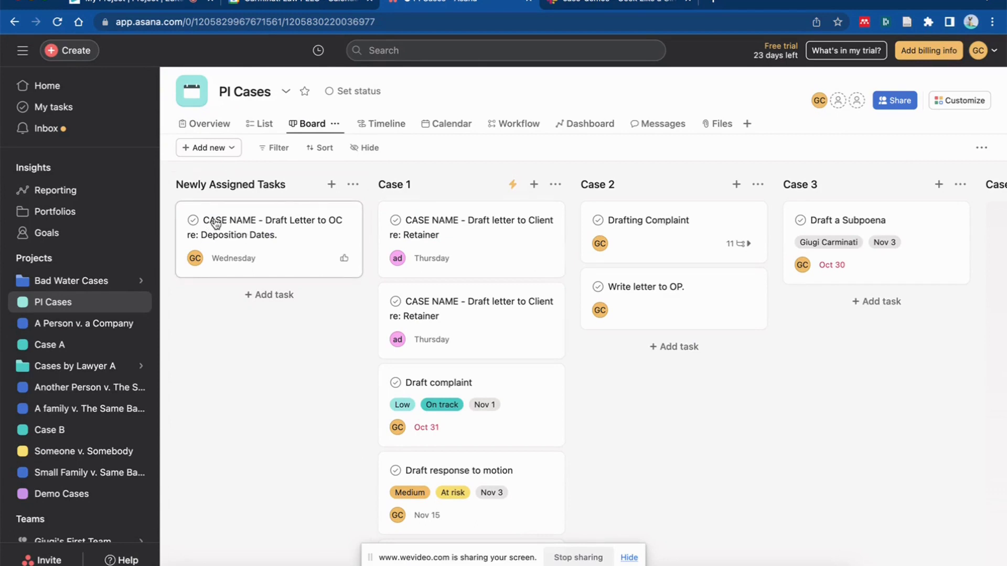
{"action": "left_click_drag", "start_coordinate": [238, 223], "coordinate": [620, 236]}
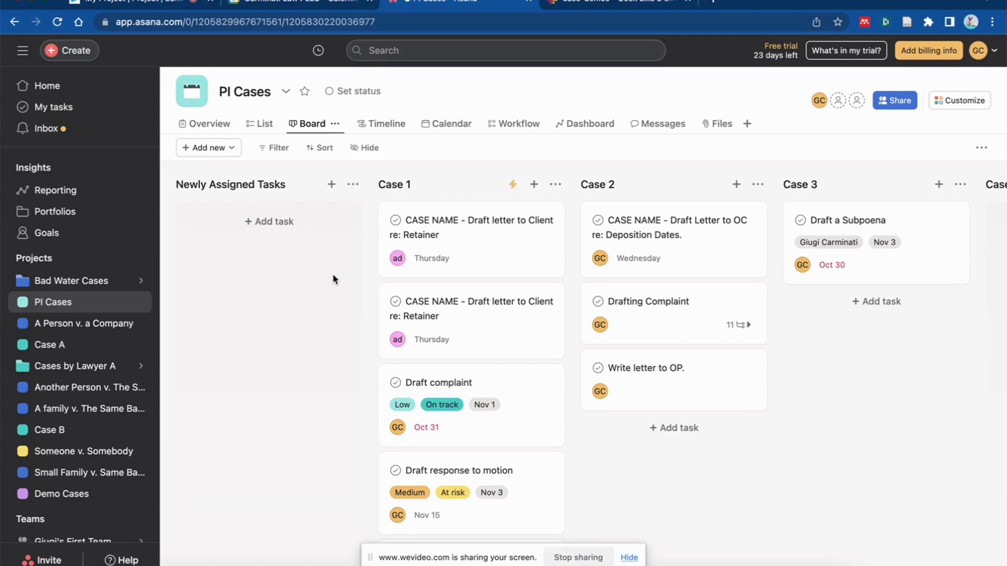
In #case-demos, start an /asana task named 'CASE NAME - Schedule hearing for Motion to Compel'.
{"action": "left_click", "coordinate": [584, 6]}
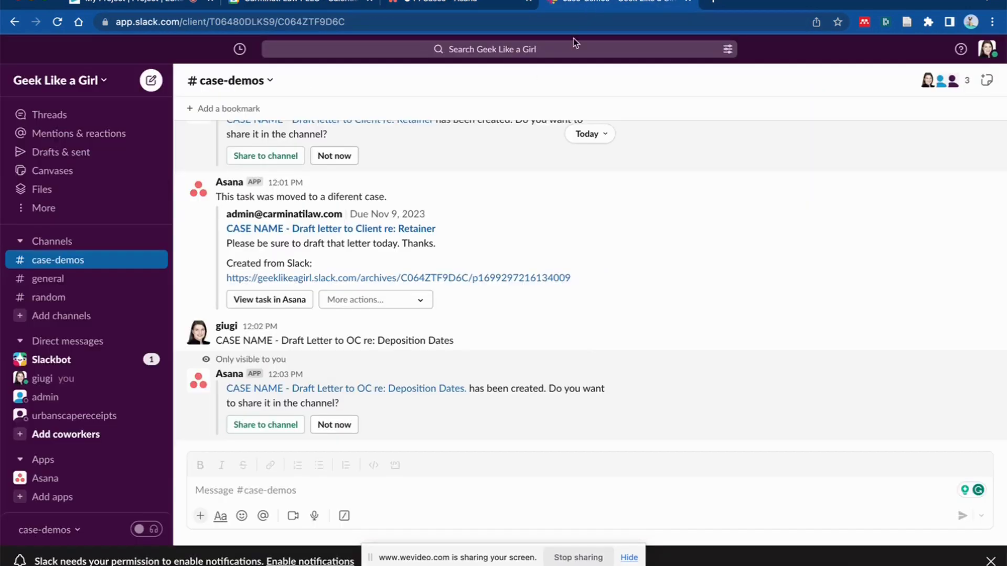
{"action": "type", "text": "/asana"}
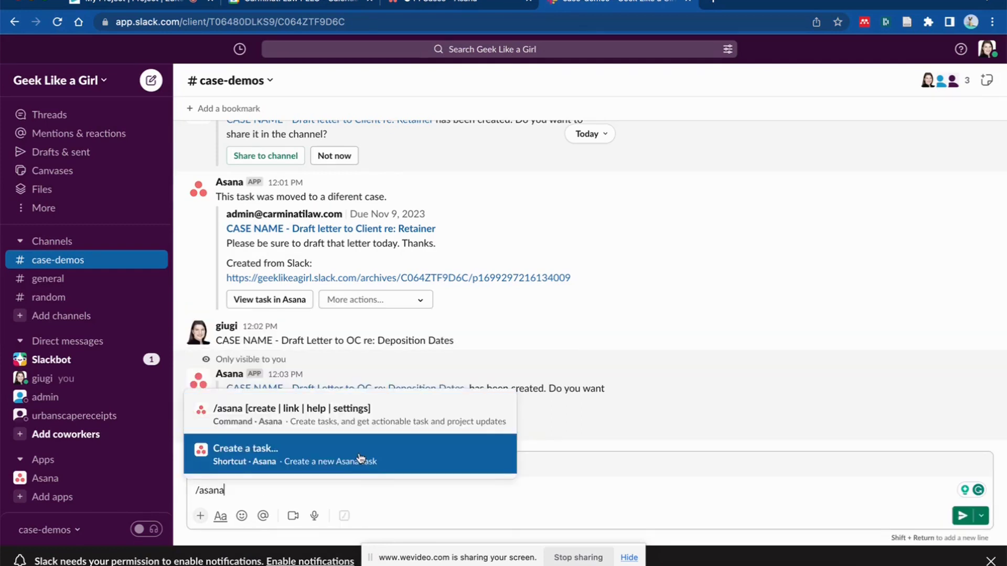
{"action": "left_click", "coordinate": [361, 458]}
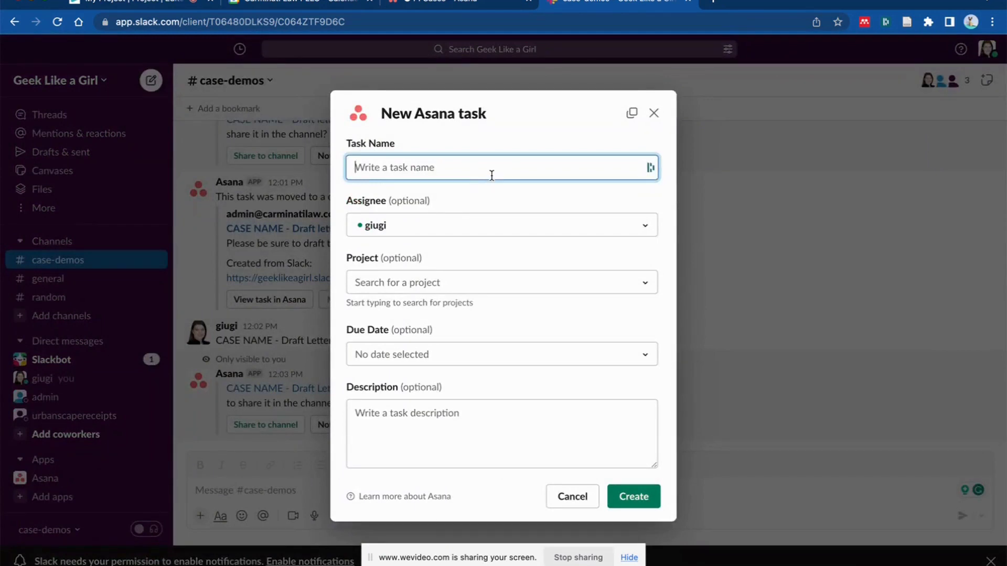
{"action": "type", "text": "CASE NAME - Schedule"}
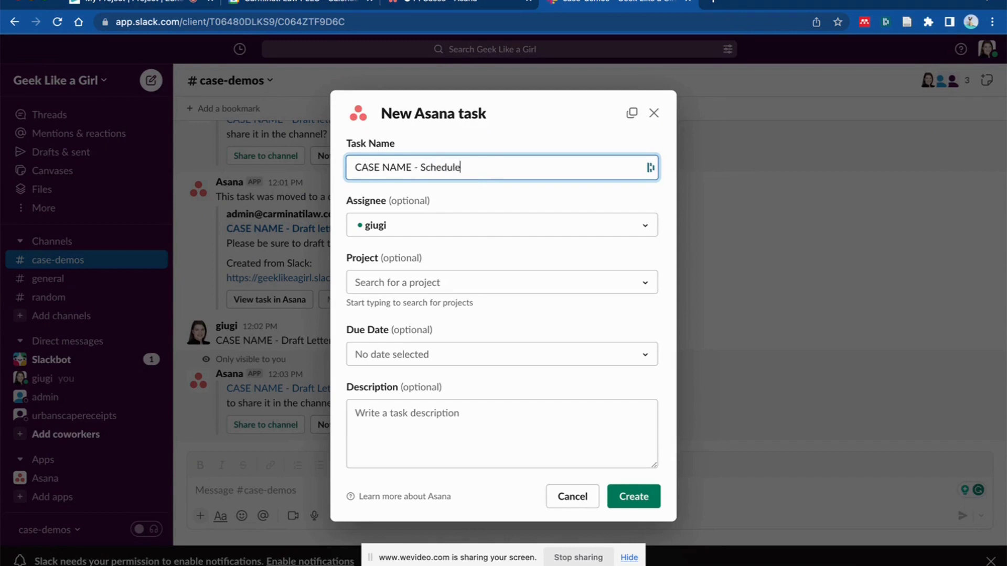
{"action": "type", "text": " hearing for Motion to Compel"}
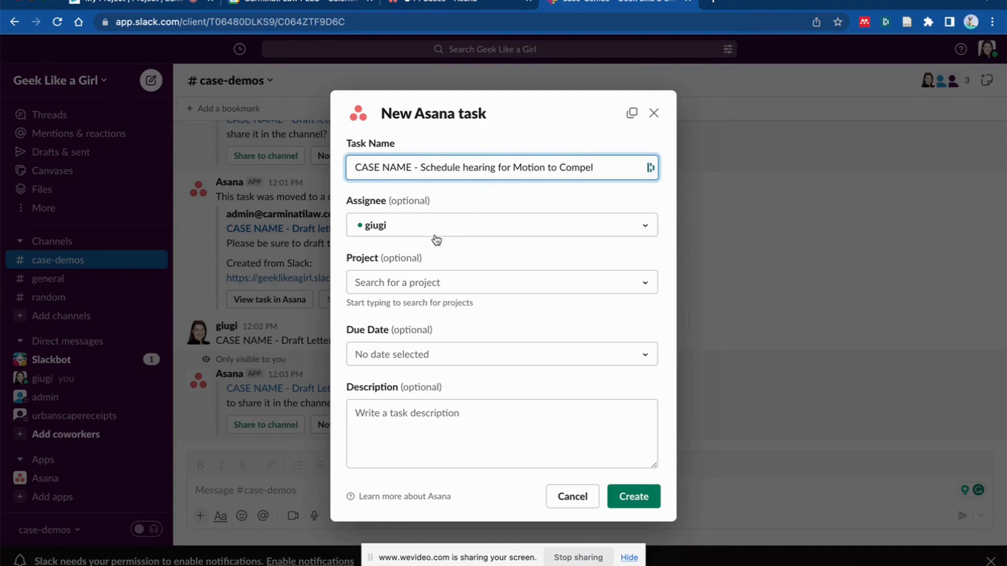
Assign it to a teammate in project A family v. The Same Bad Company, due Tue Nov 7, and create it.
{"action": "left_click", "coordinate": [434, 232]}
{"action": "left_click", "coordinate": [423, 315]}
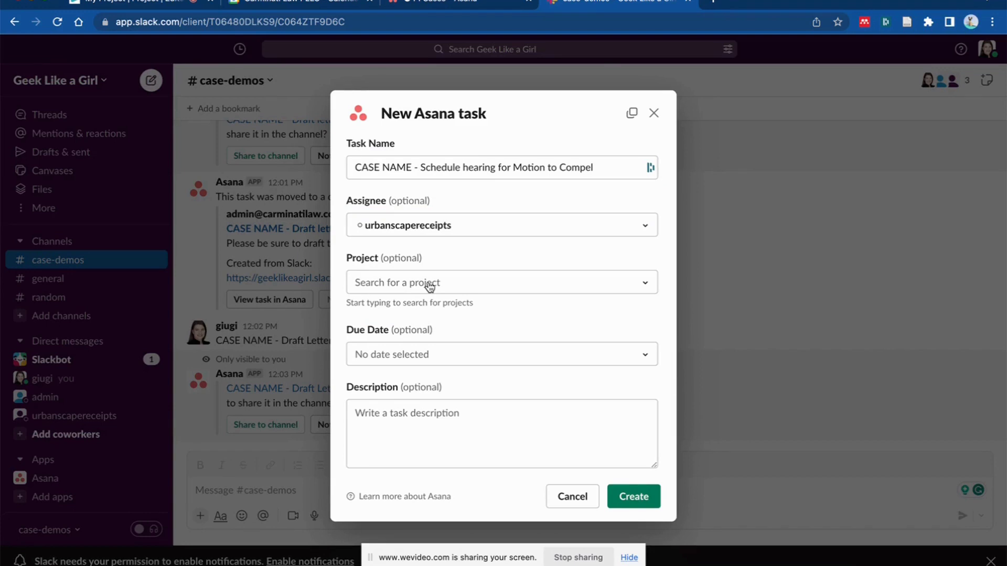
{"action": "left_click", "coordinate": [430, 286]}
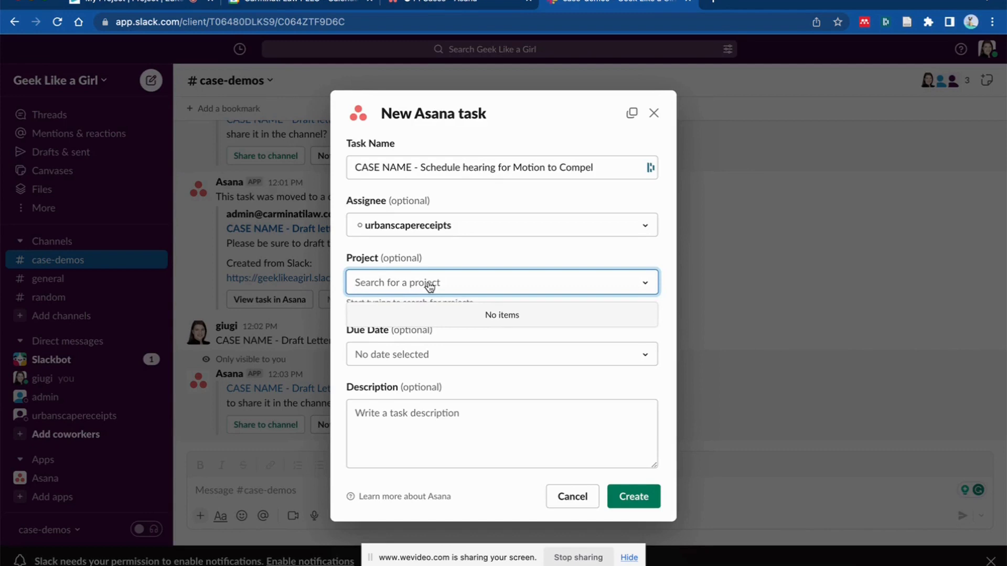
{"action": "type", "text": "Bad"}
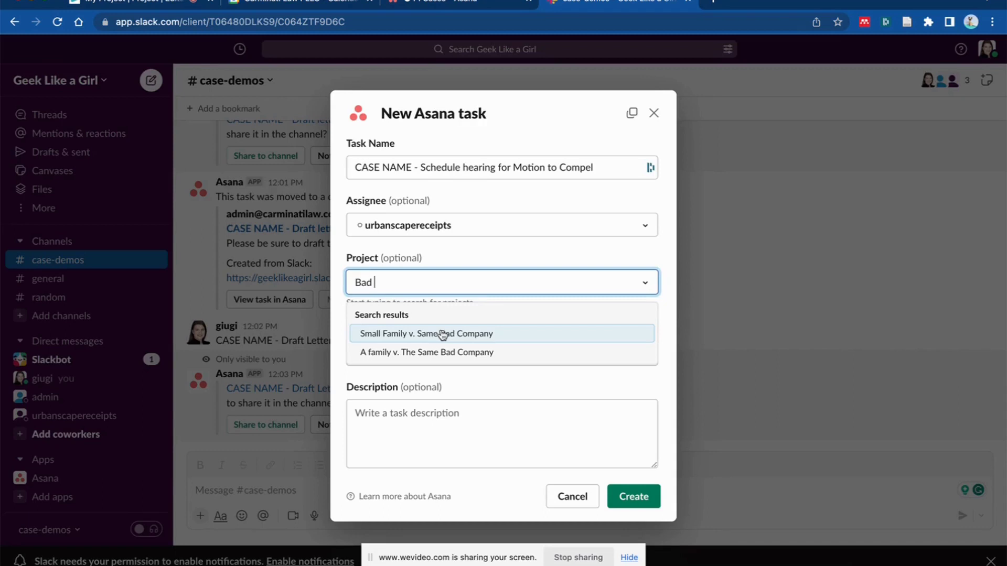
{"action": "left_click", "coordinate": [450, 352]}
{"action": "left_click", "coordinate": [452, 359]}
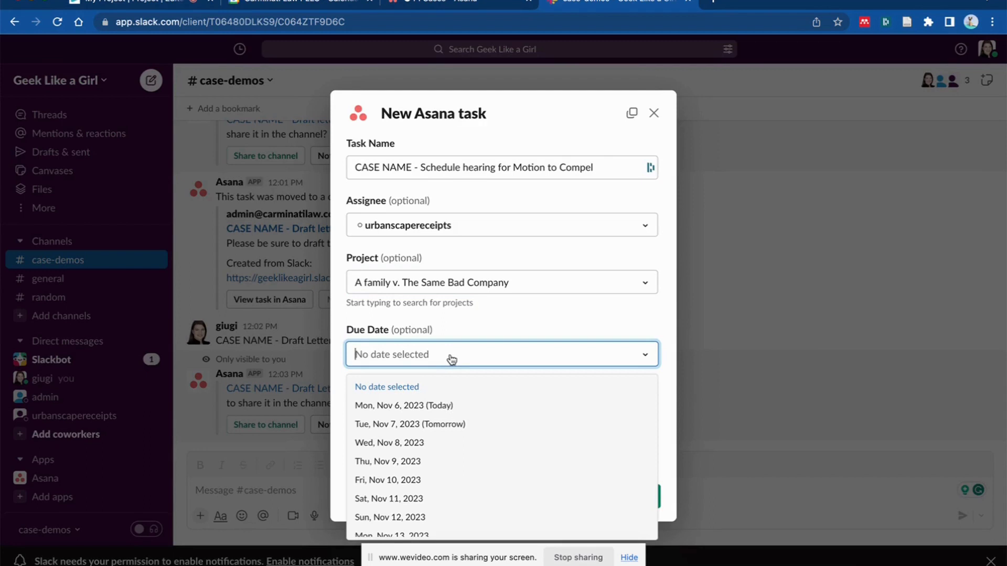
{"action": "left_click", "coordinate": [469, 317]}
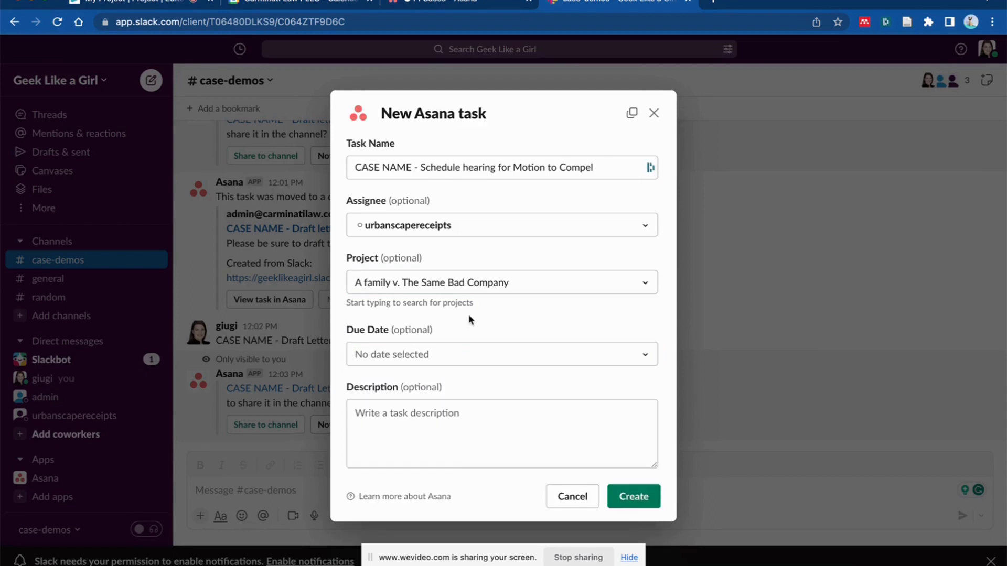
{"action": "left_click", "coordinate": [450, 359]}
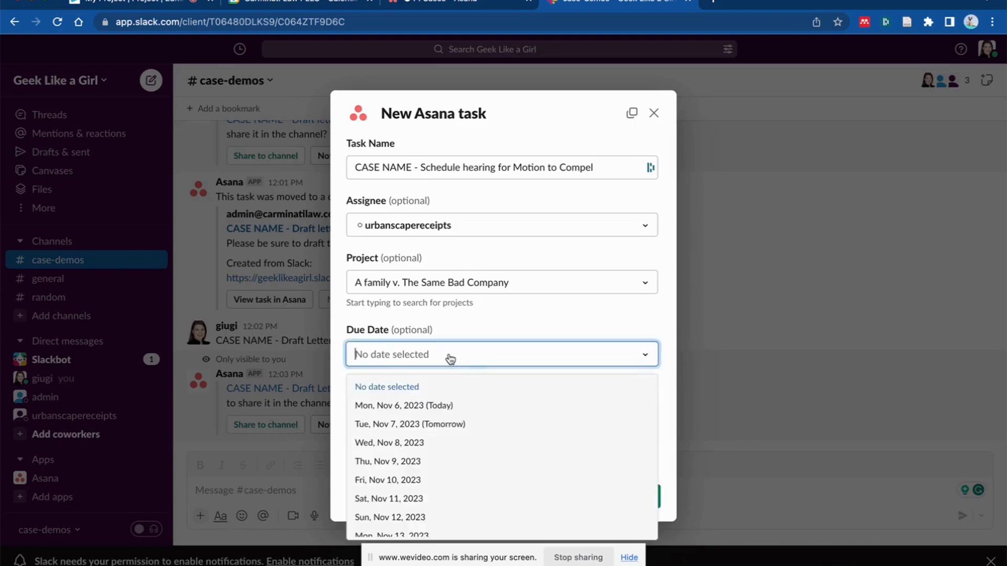
{"action": "left_click", "coordinate": [430, 425]}
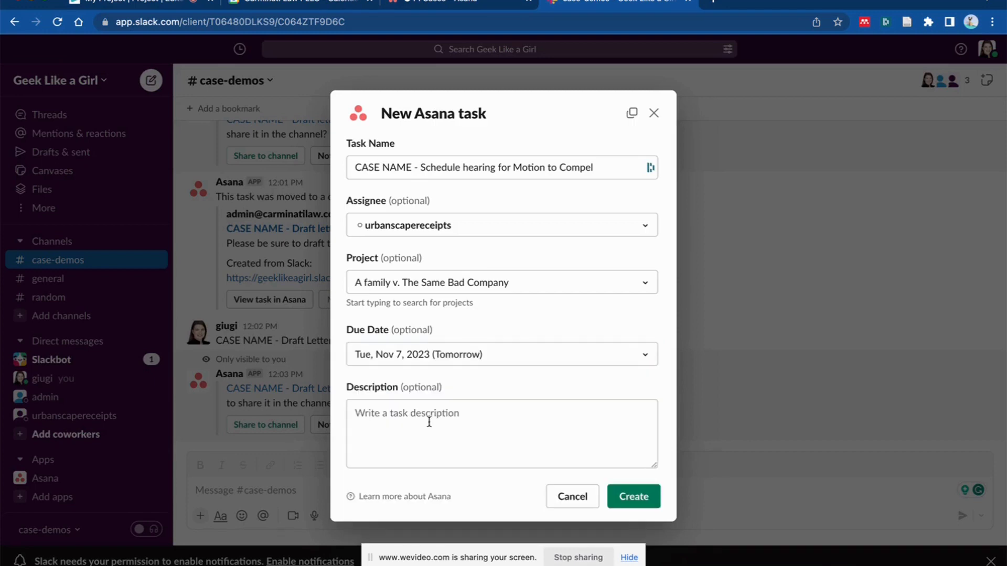
{"action": "left_click", "coordinate": [635, 499]}
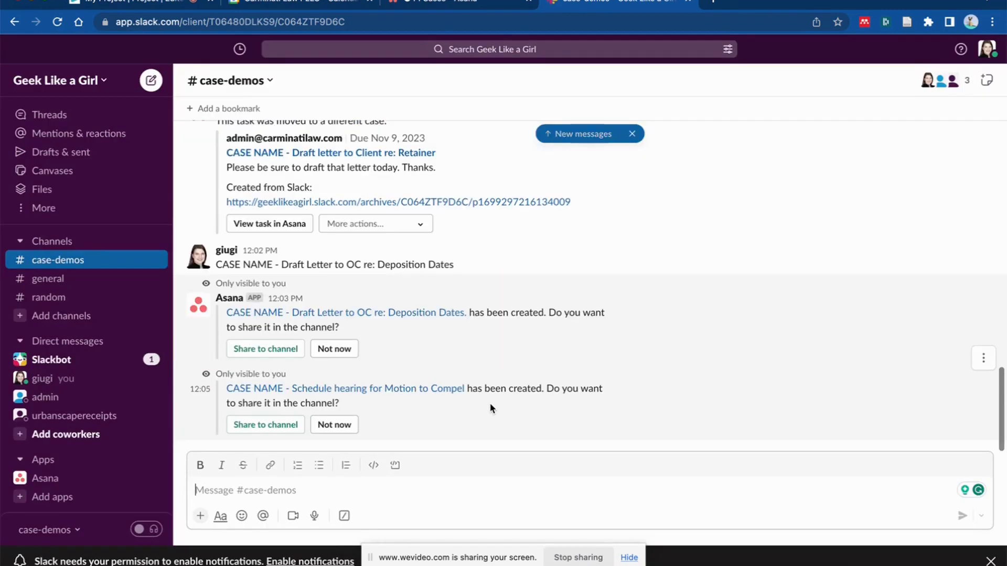
Share the Motion to Compel and Deposition Dates task cards to the #case-demos channel.
{"action": "left_click", "coordinate": [265, 424]}
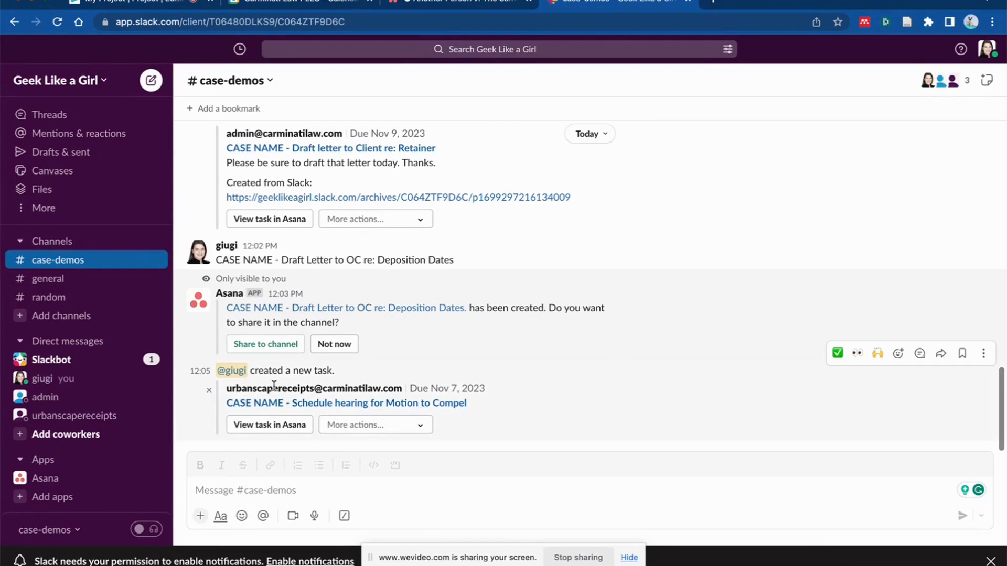
{"action": "left_click", "coordinate": [276, 344]}
{"action": "left_click", "coordinate": [371, 427]}
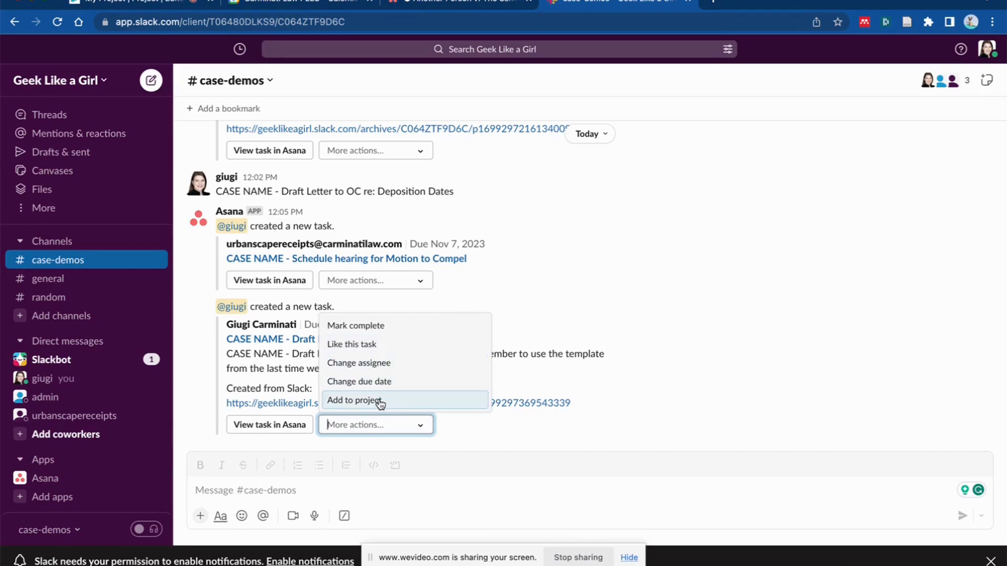
{"action": "left_click", "coordinate": [368, 493]}
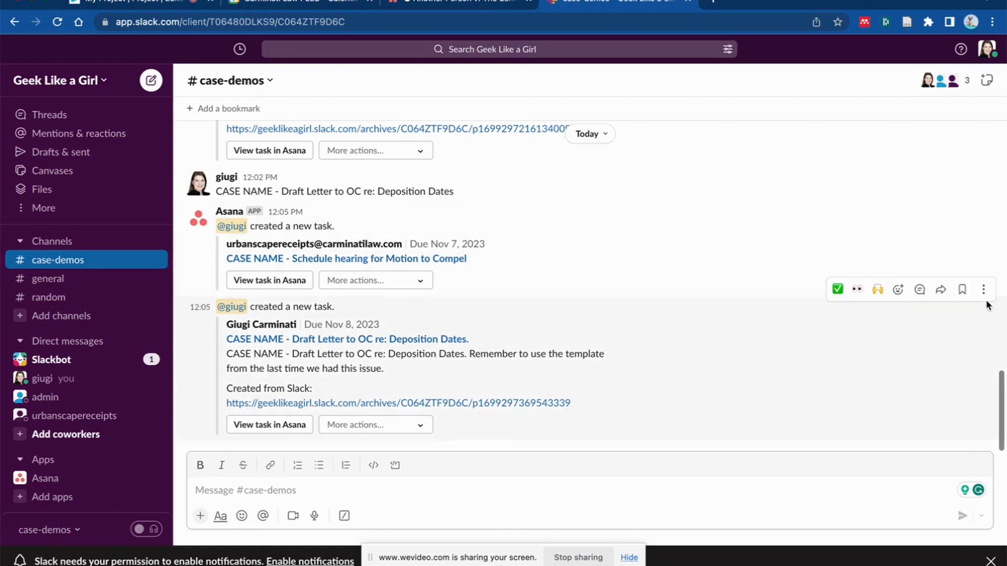
Clear the leftover /asana command from the Slack message box.
{"action": "type", "text": "/asana"}
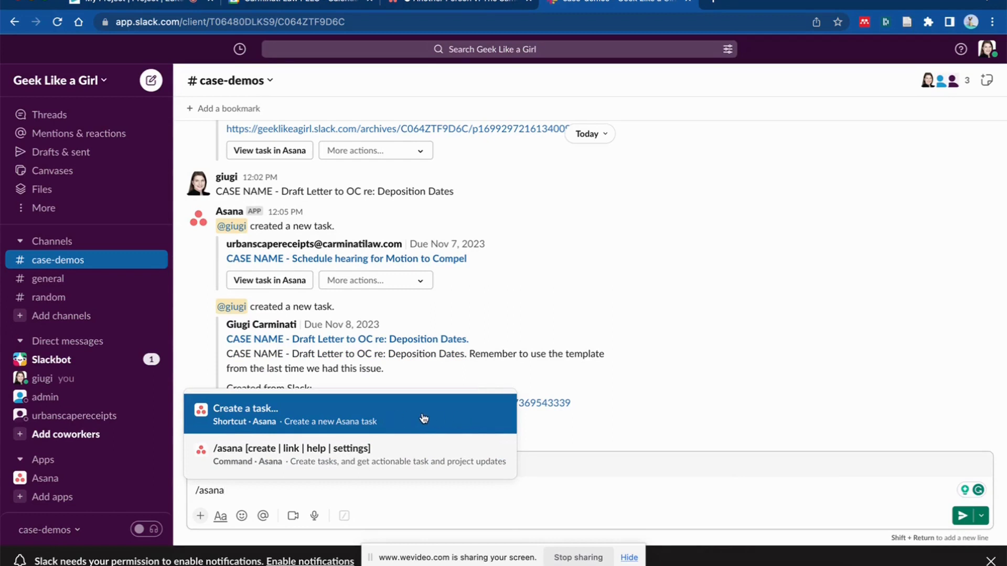
{"action": "left_click", "coordinate": [222, 491]}
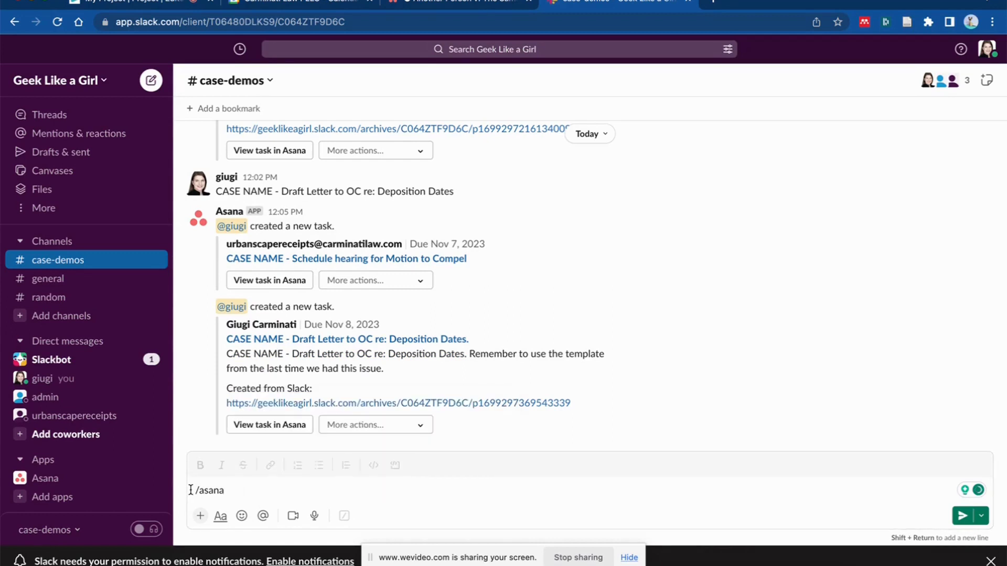
{"action": "key", "text": "ctrl+a"}
{"action": "type", "text": "/"}
{"action": "key", "text": "BackSpace"}
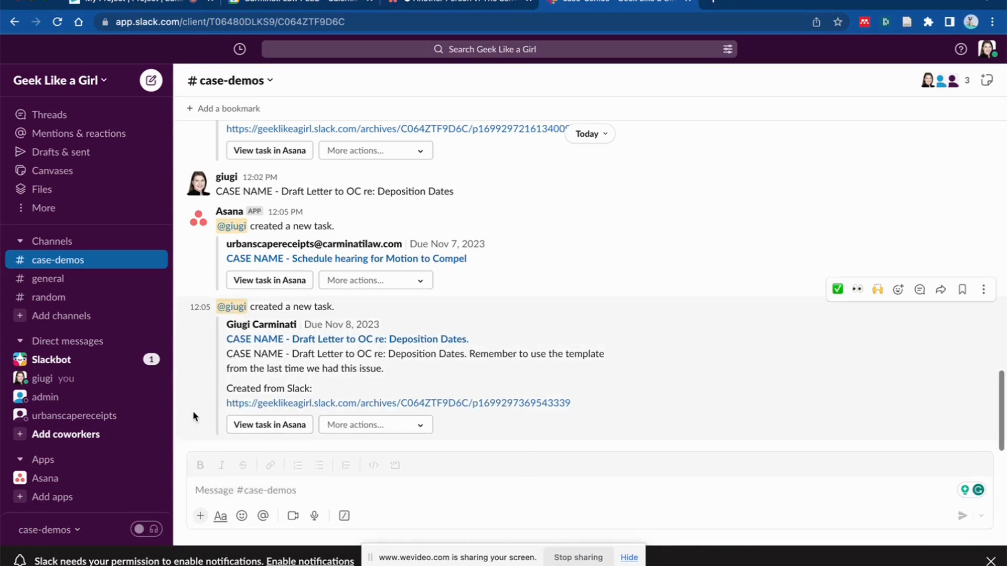
Open the Customize panel of Another Person v. The Same Company and go to its Rules.
{"action": "left_click", "coordinate": [477, 3]}
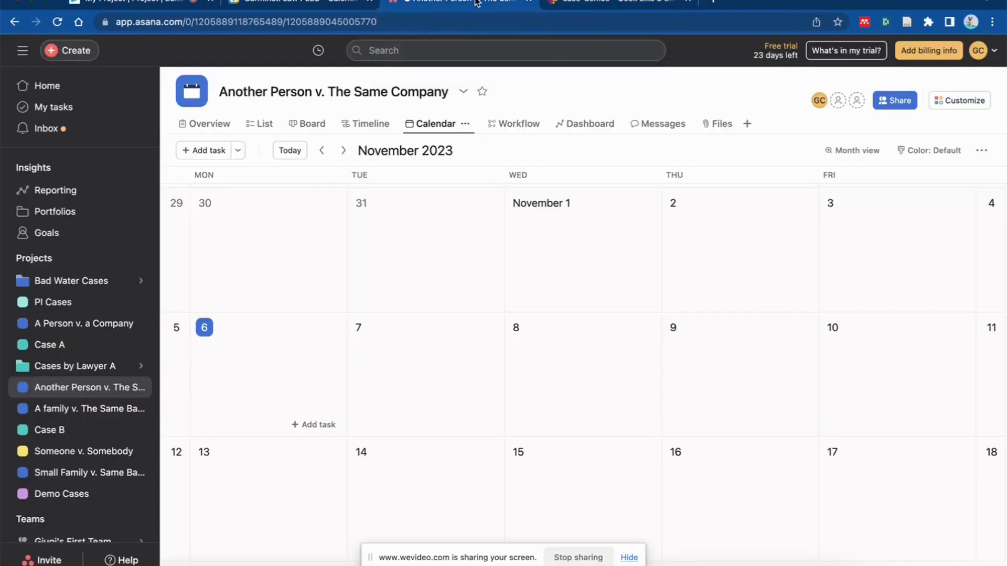
{"action": "left_click", "coordinate": [972, 103]}
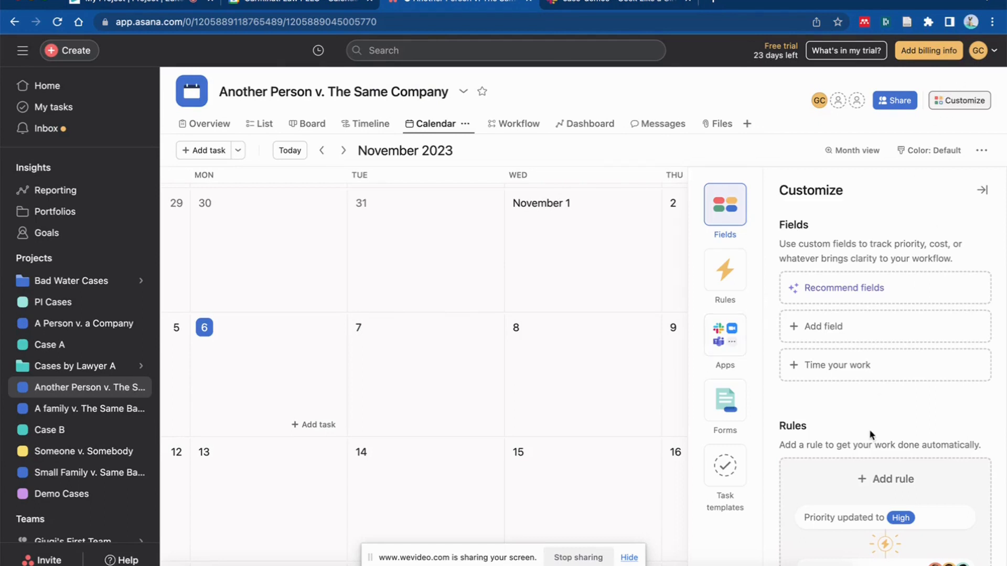
{"action": "scroll", "coordinate": [870, 429], "scroll_direction": "down", "scroll_amount": 10}
{"action": "scroll", "coordinate": [870, 429], "scroll_direction": "up", "scroll_amount": 5}
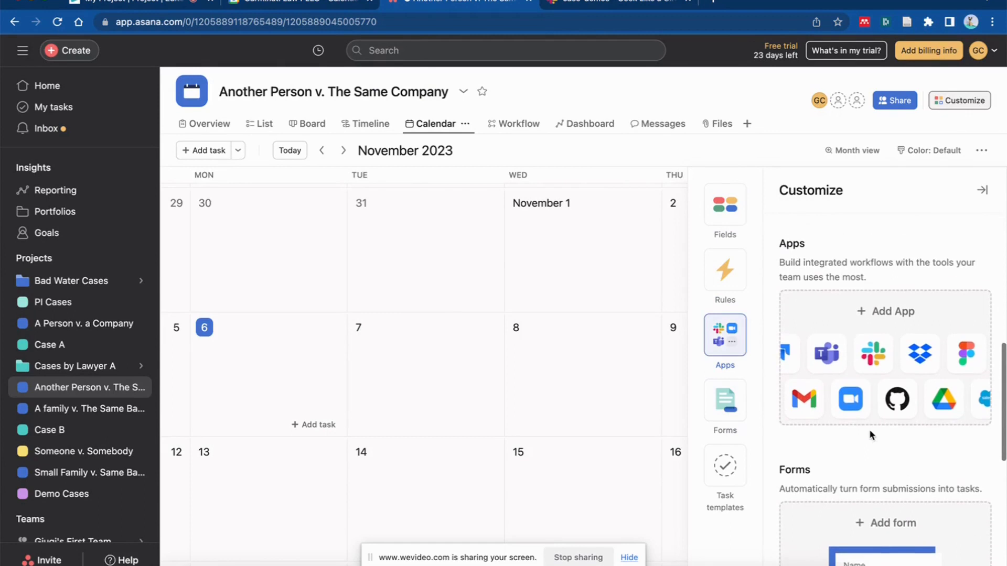
{"action": "left_click", "coordinate": [724, 277]}
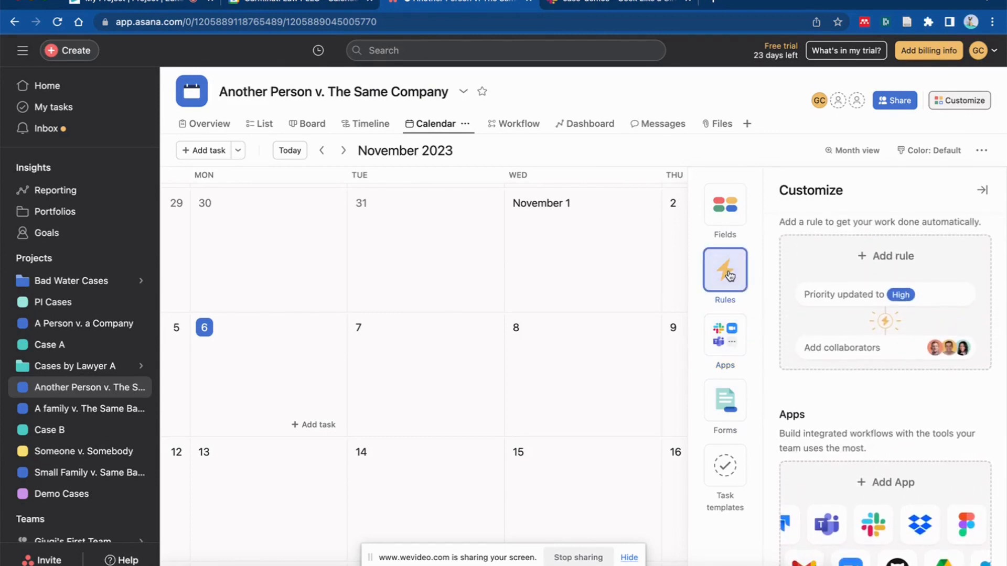
Open the Add rule dialog and filter it to the Slack rule templates.
{"action": "left_click", "coordinate": [885, 256]}
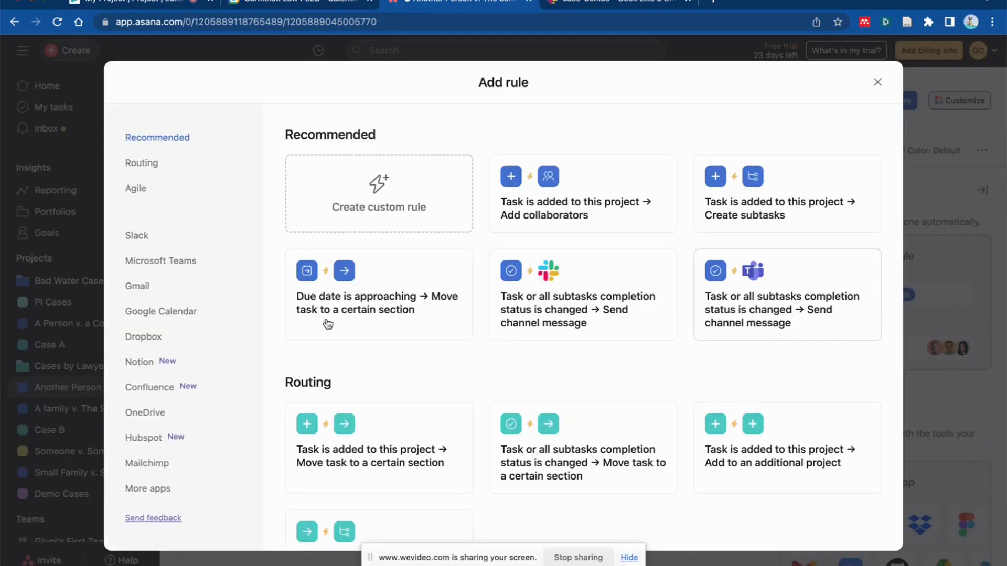
{"action": "left_click", "coordinate": [135, 236]}
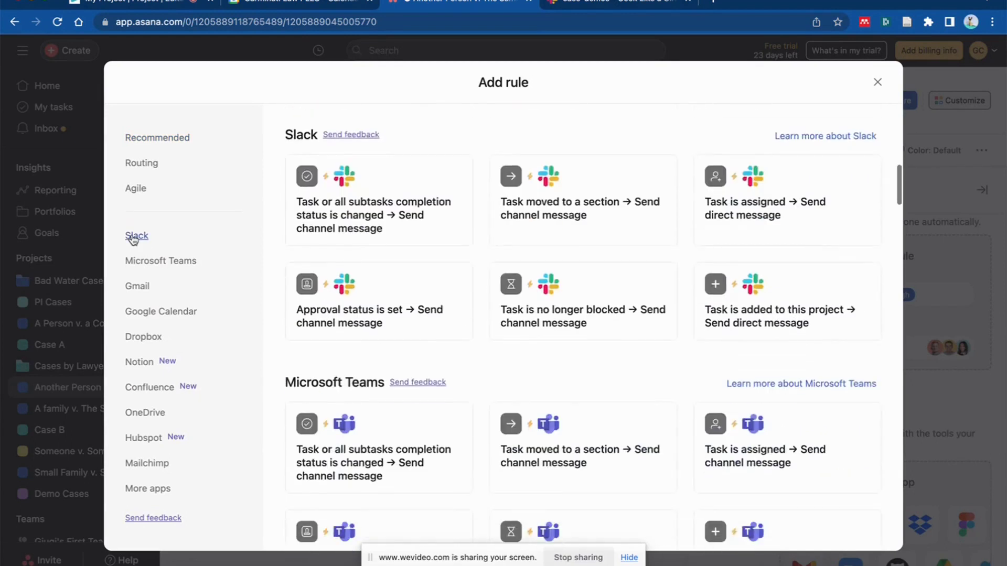